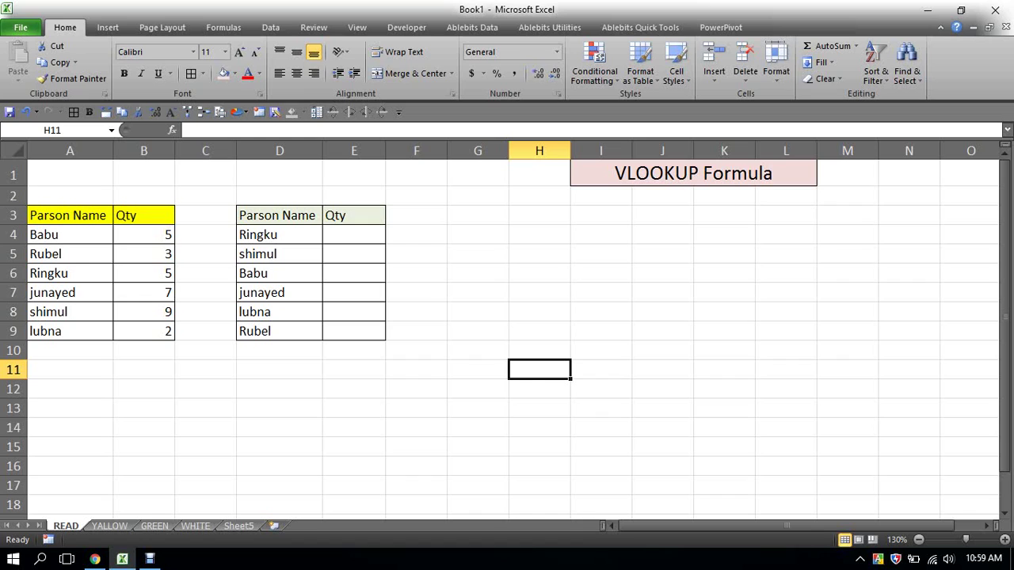
- Inspect the source names and quantities in columns A and B, noting Babu's 5
left_click(70, 235)
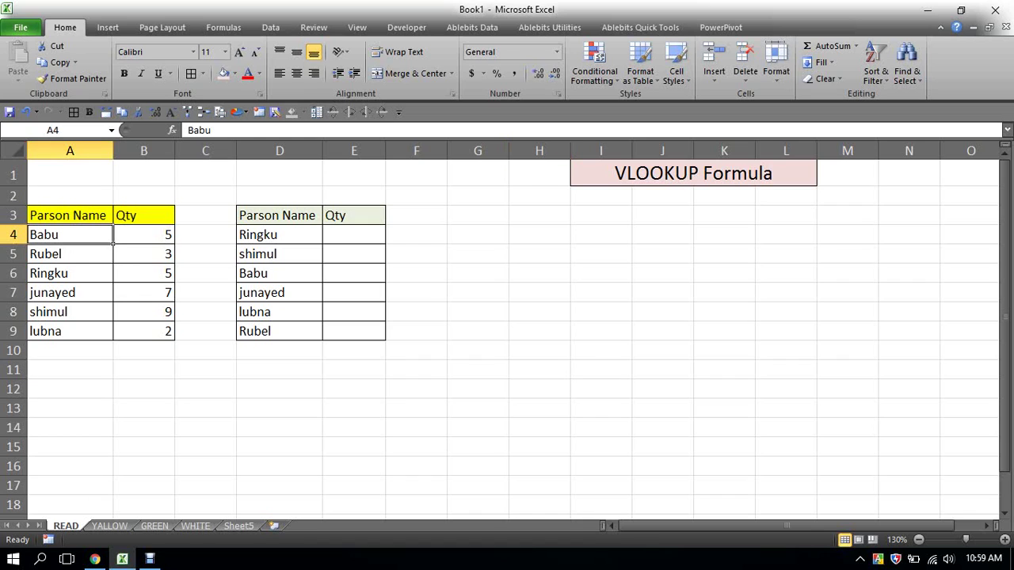
left_click(70, 150)
key("Down")
key("Down")
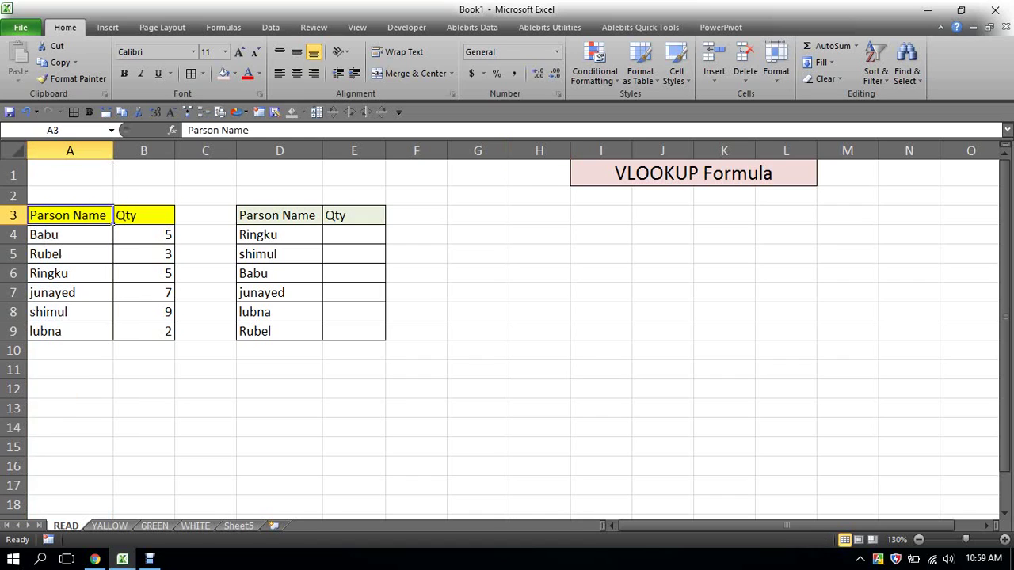
key("Down")
key("Down")
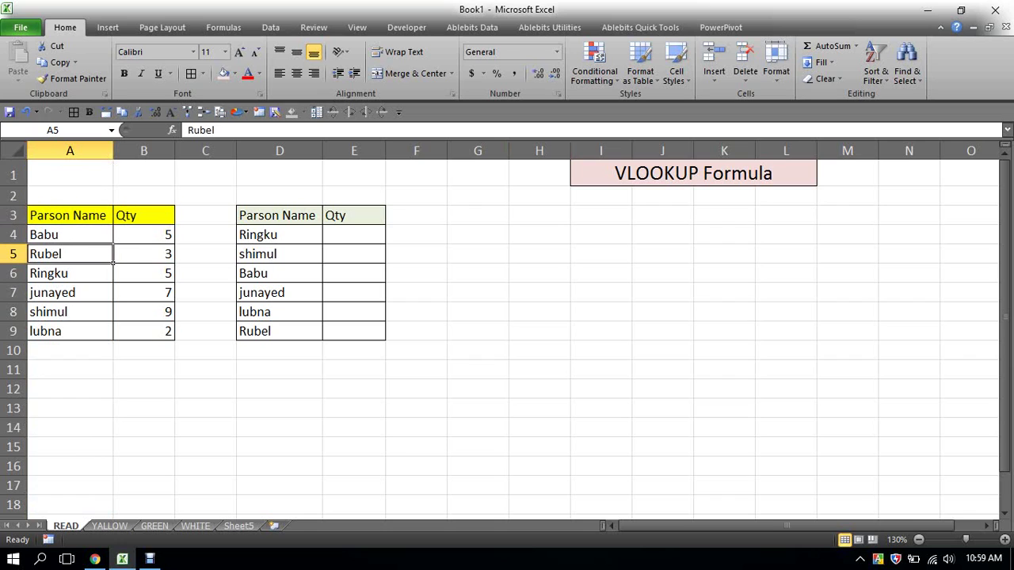
key("Up")
left_click(144, 151)
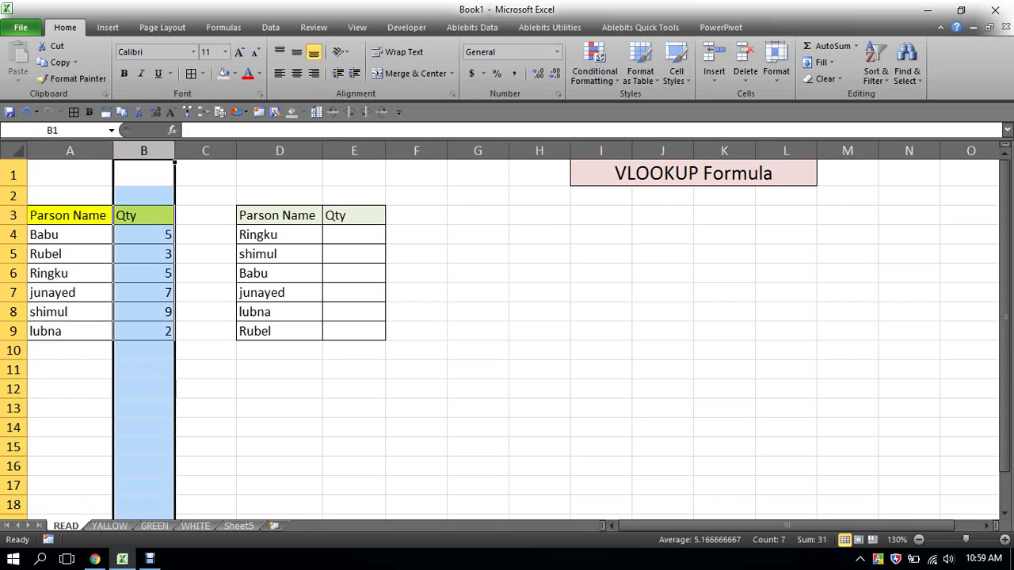
key("Down")
key("Down")
key("Down")
key("Down")
left_click(144, 234)
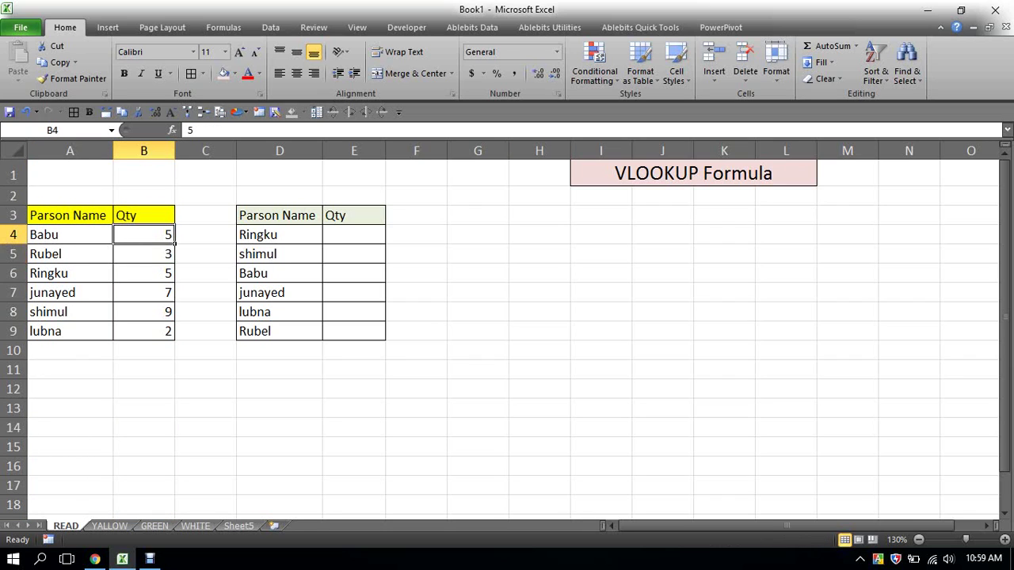
key("Down")
key("Down")
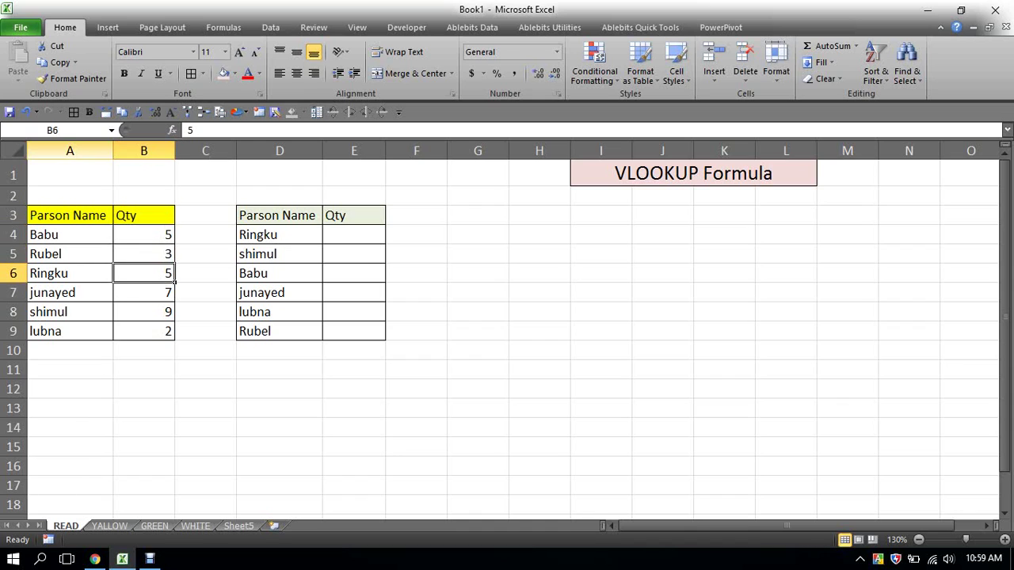
- Compare lookup names in column D (Ringku, Babu, Rubel) against the source names
left_click(70, 151)
left_click(280, 151)
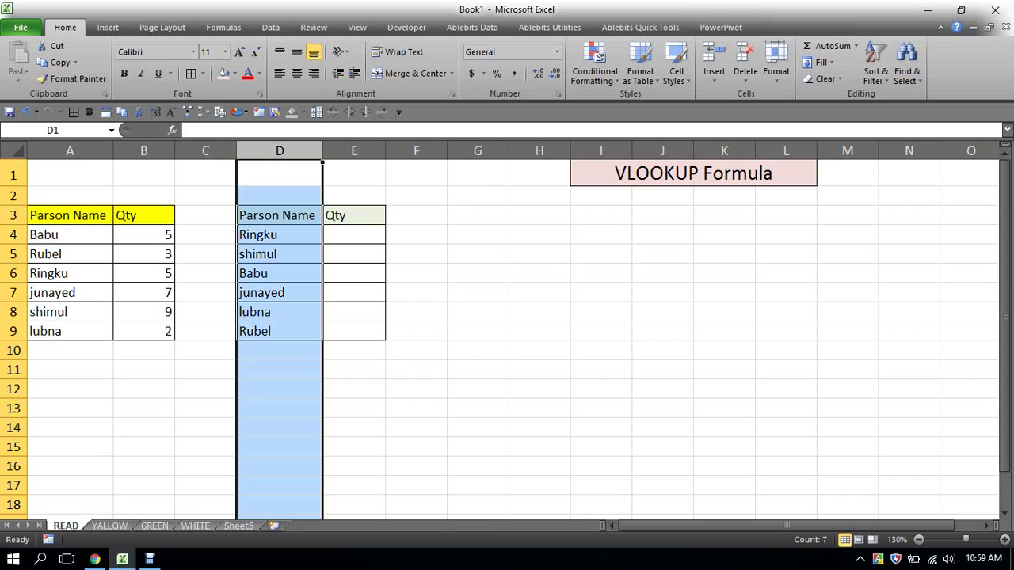
left_click(280, 234)
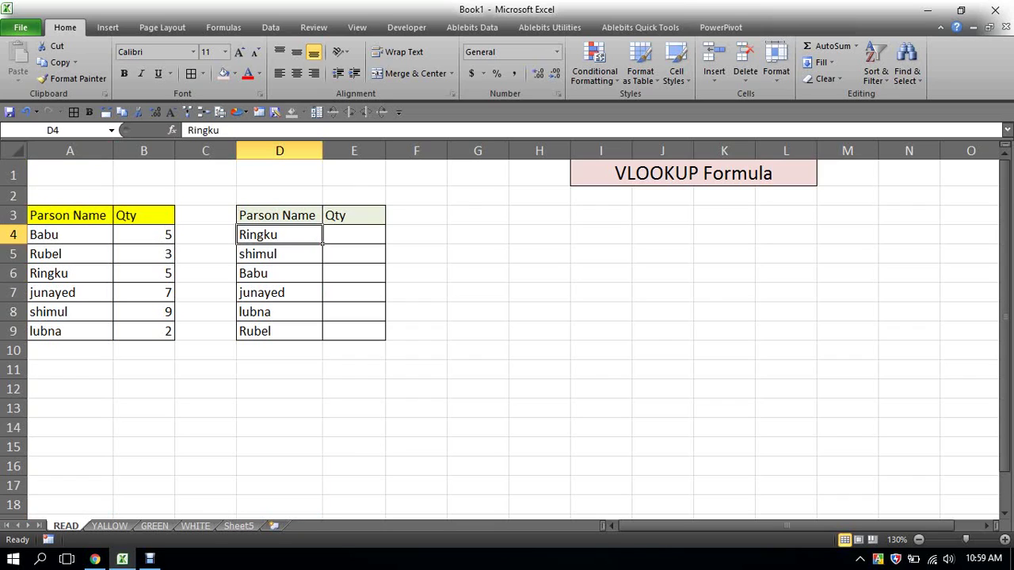
key("Down")
key("Down")
left_click(69, 234)
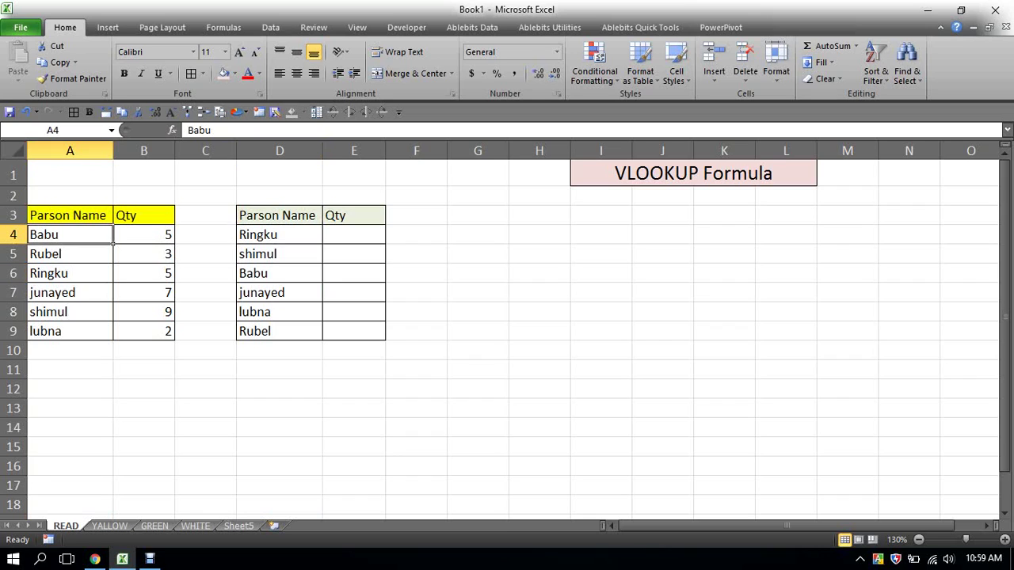
left_click(279, 273)
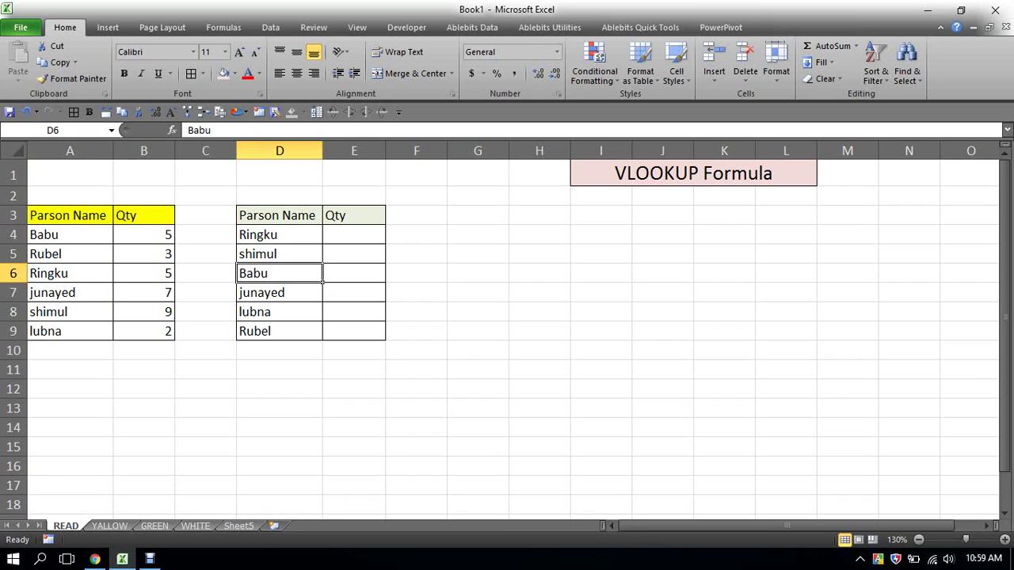
left_click(69, 253)
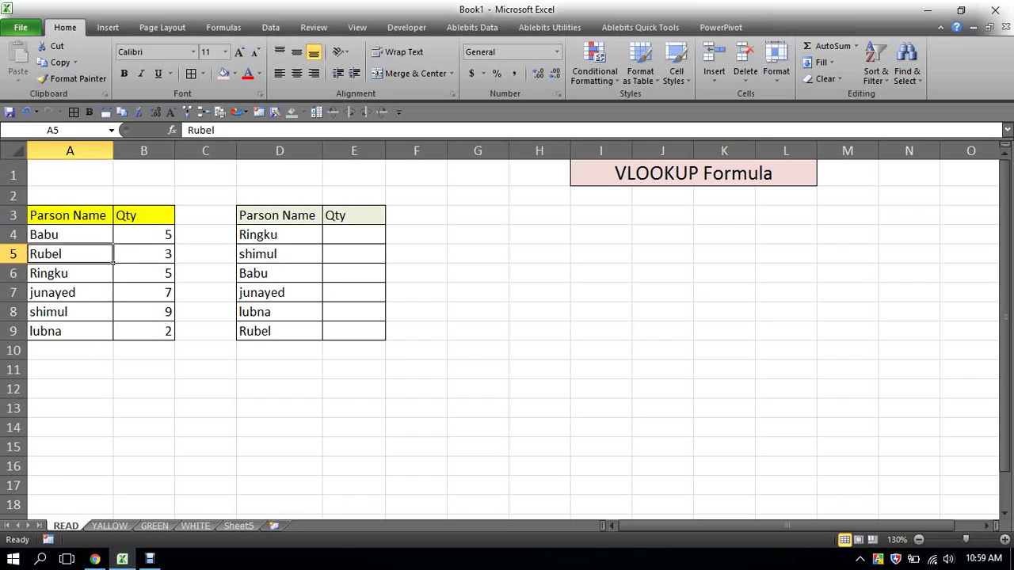
left_click(320, 336)
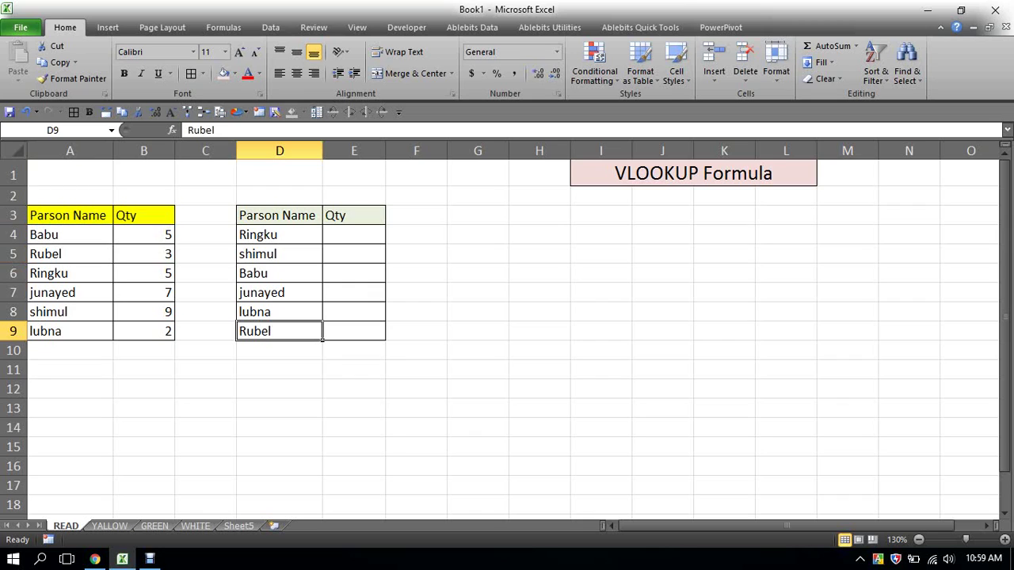
- Select source columns A:B and lookup columns D:E, then clear the selection
left_click_drag(70, 151, 144, 150)
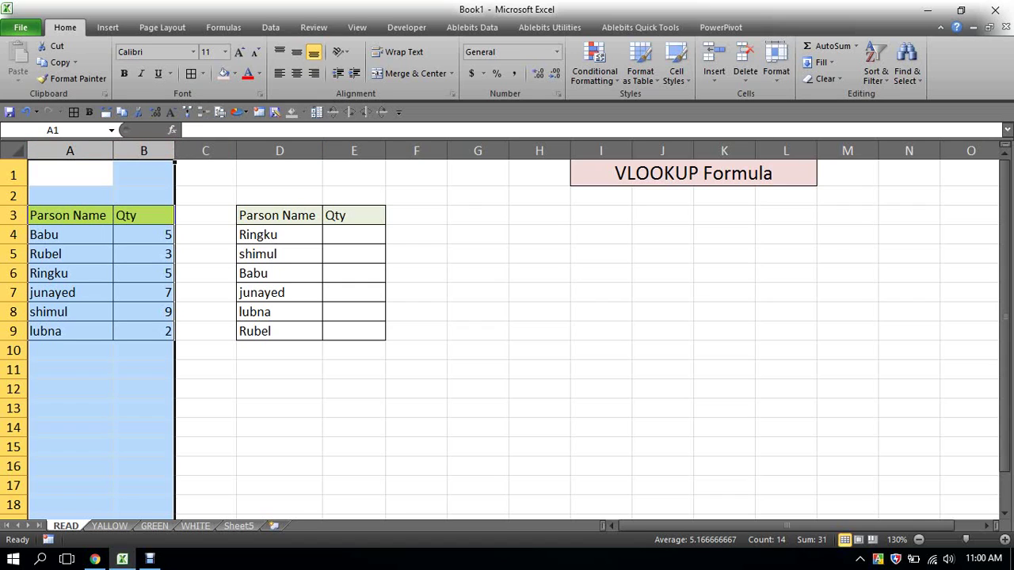
left_click(279, 234)
left_click_drag(280, 150, 386, 150)
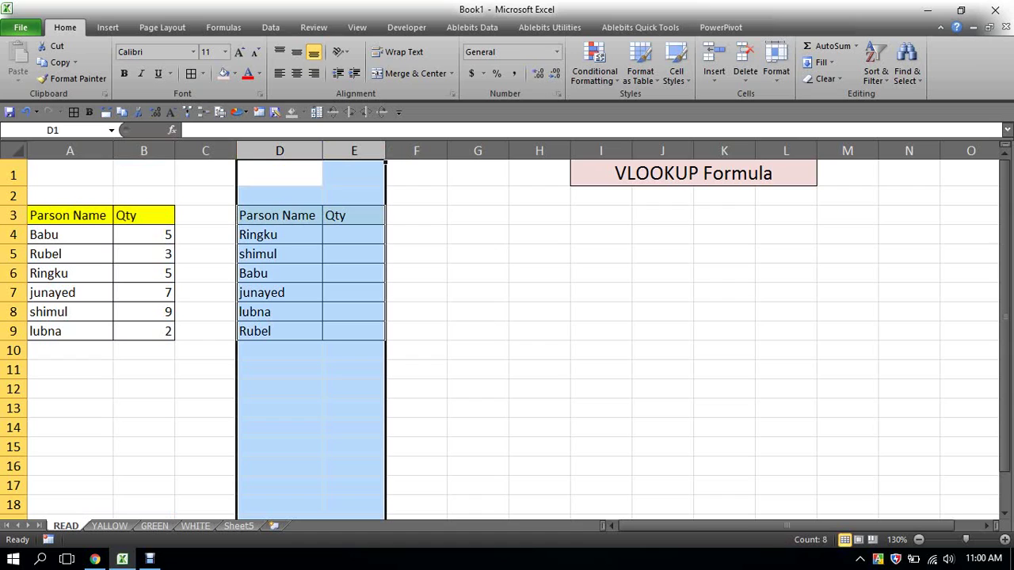
left_click(279, 408)
- Find Babu with Find All and copy his quantity 5 from B4 into E6
left_click(70, 234)
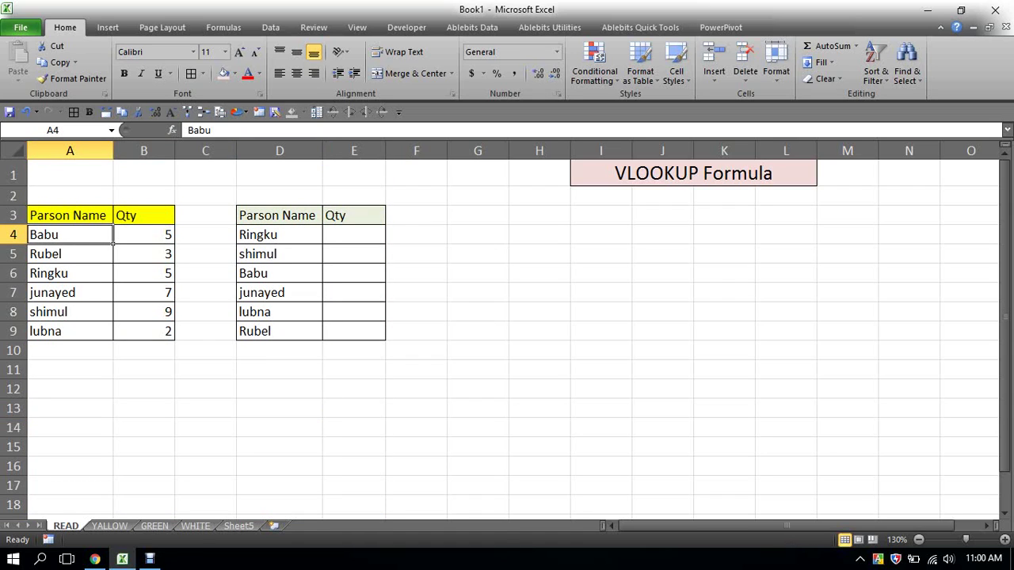
key("ctrl+c")
key("ctrl+f")
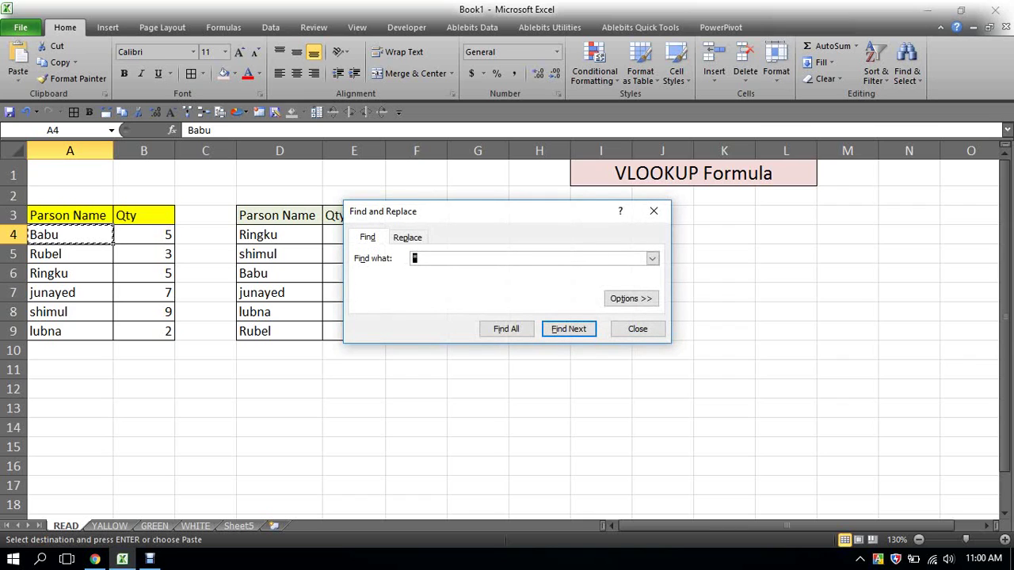
key("ctrl+v")
key("alt+i")
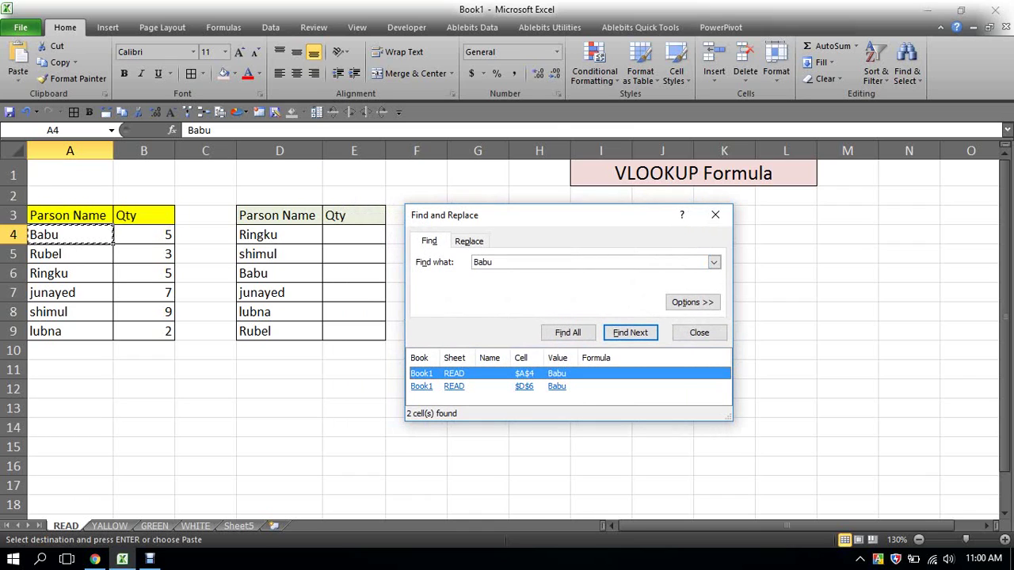
left_click(476, 386)
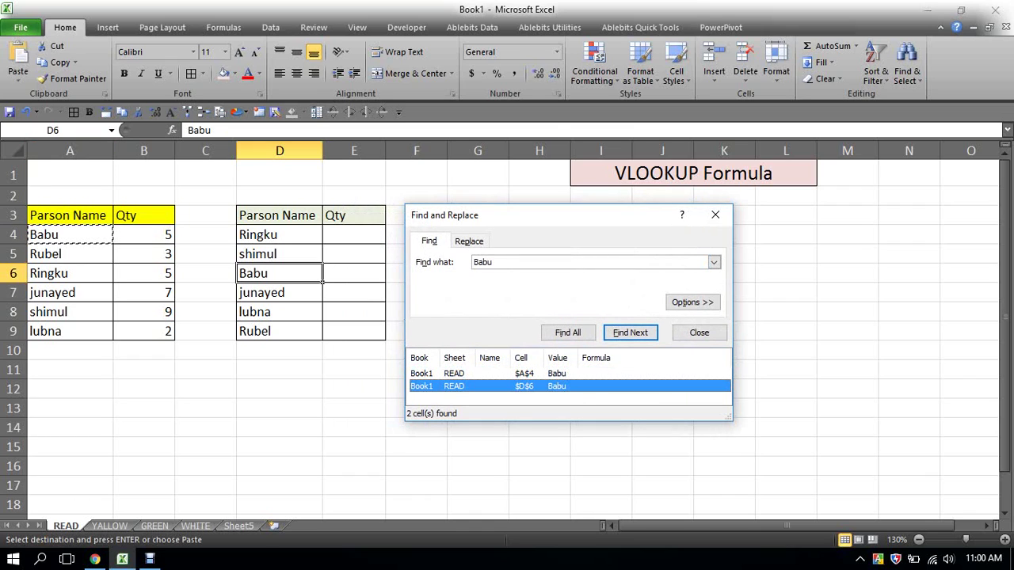
left_click(144, 235)
key("ctrl+c")
left_click(353, 273)
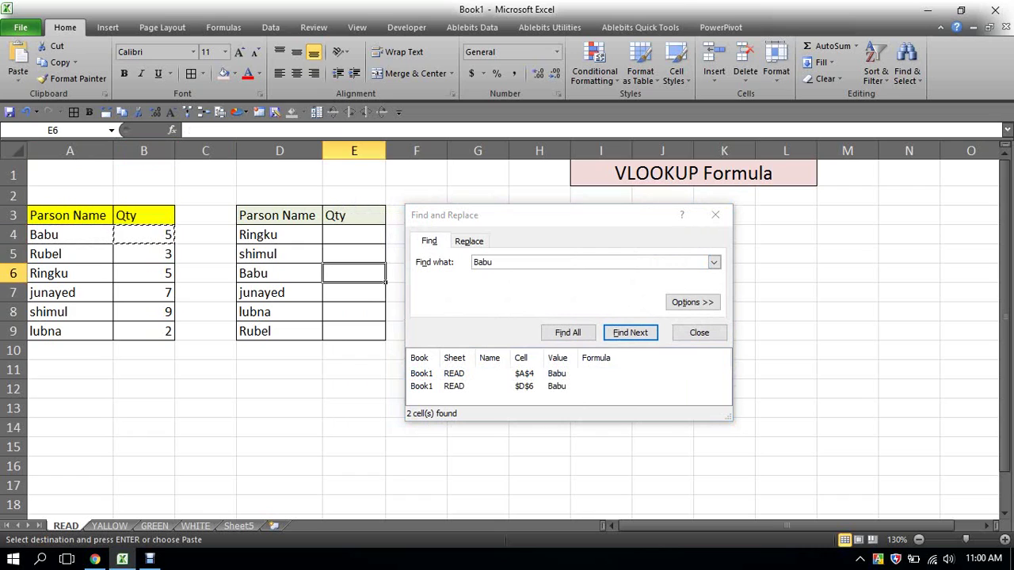
key("ctrl+v")
- Find Rubel and copy his quantity 3 into E9 of the lookup table
left_click(70, 254)
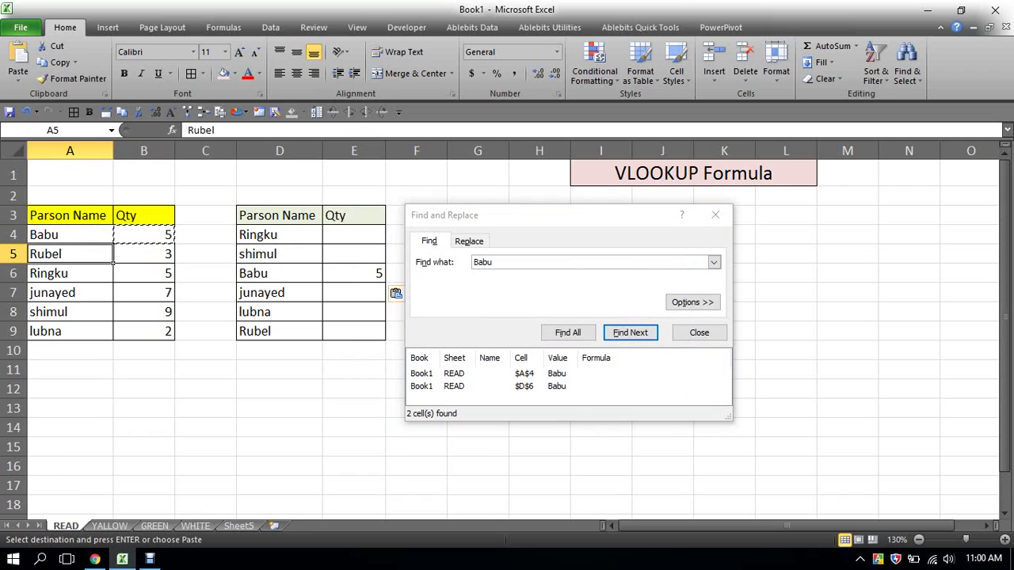
key("ctrl+c")
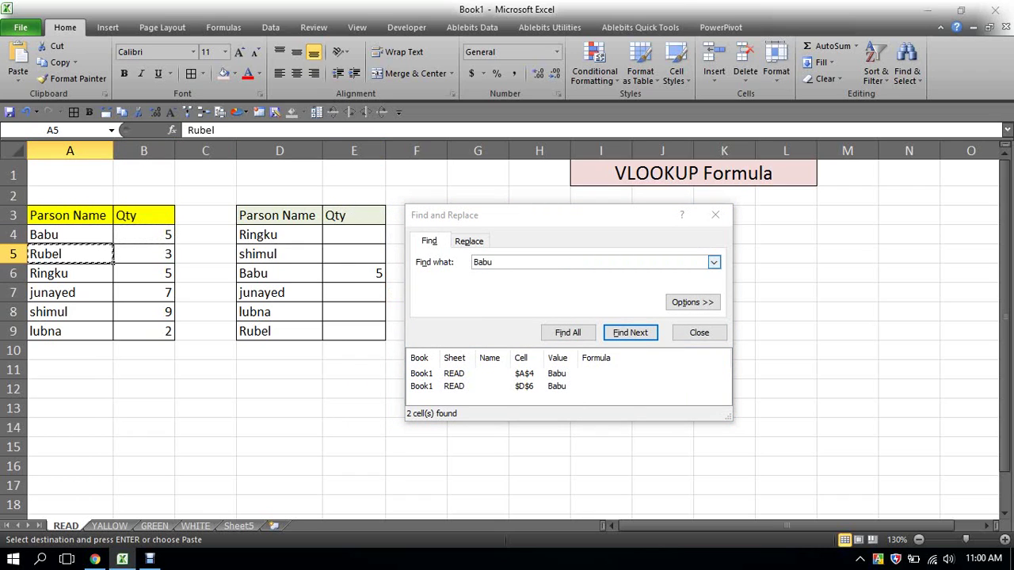
key("ctrl+f")
key("ctrl+v")
key("Return")
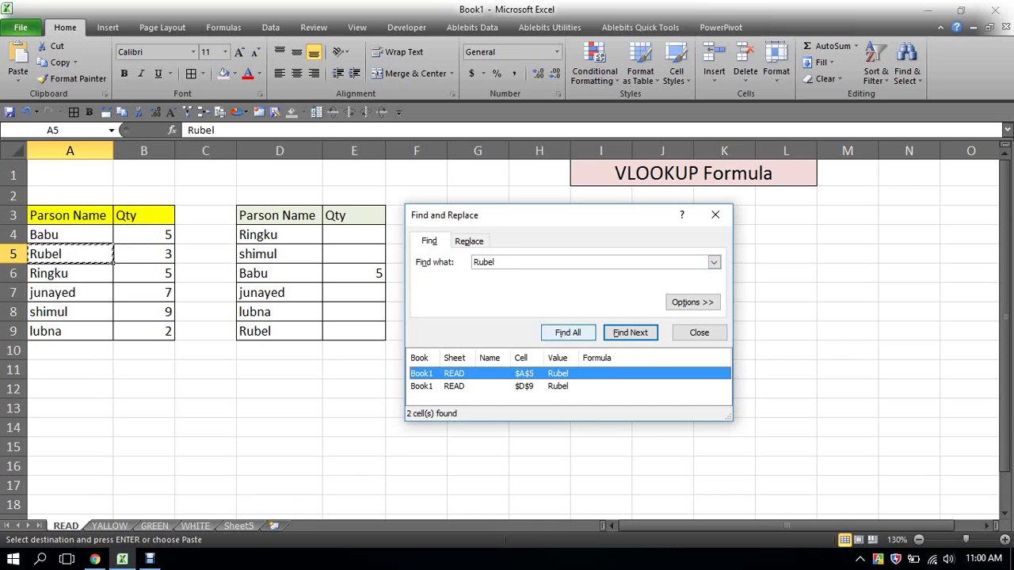
key("Down")
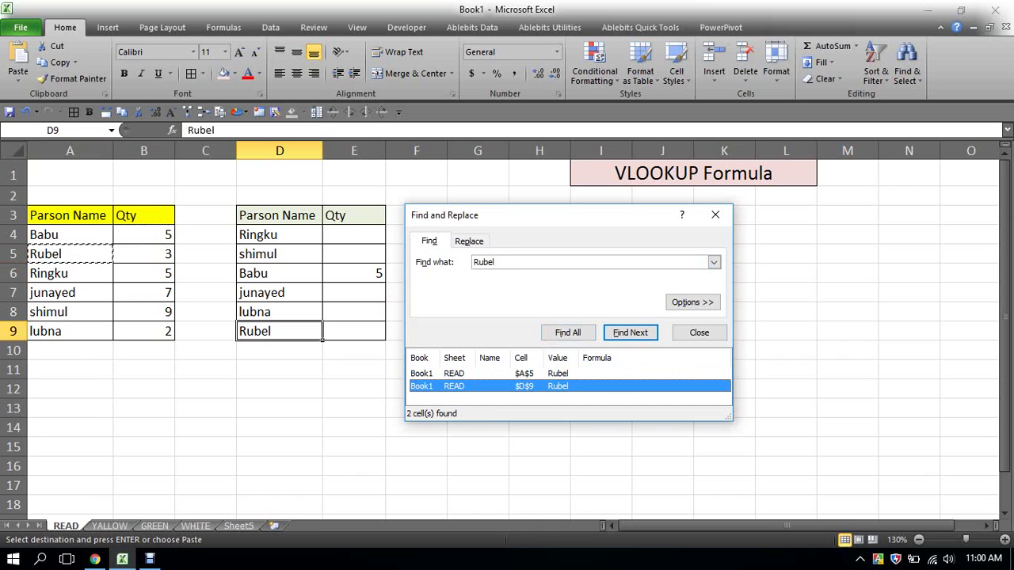
left_click(144, 254)
key("ctrl+c")
left_click(354, 331)
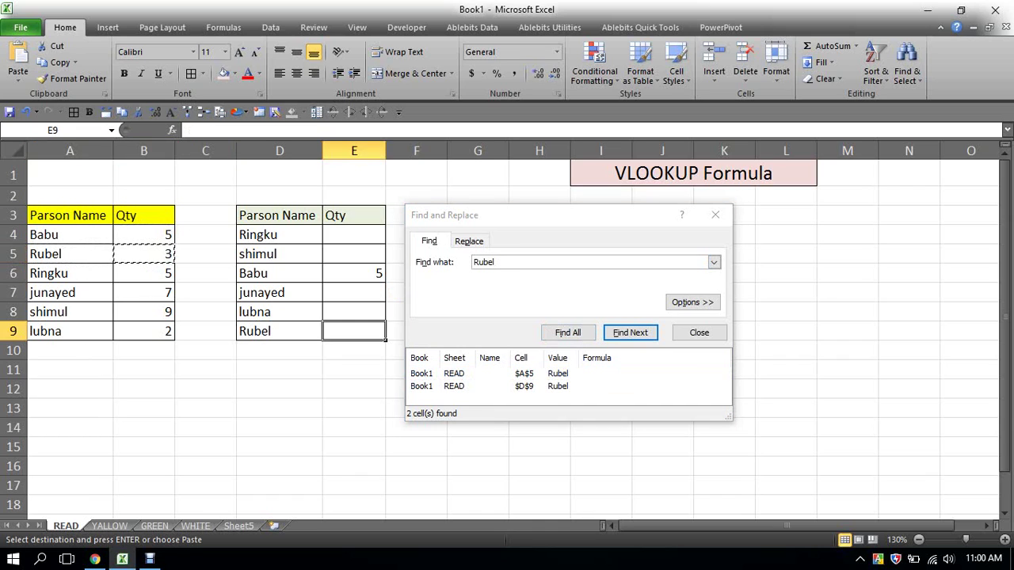
key("ctrl+v")
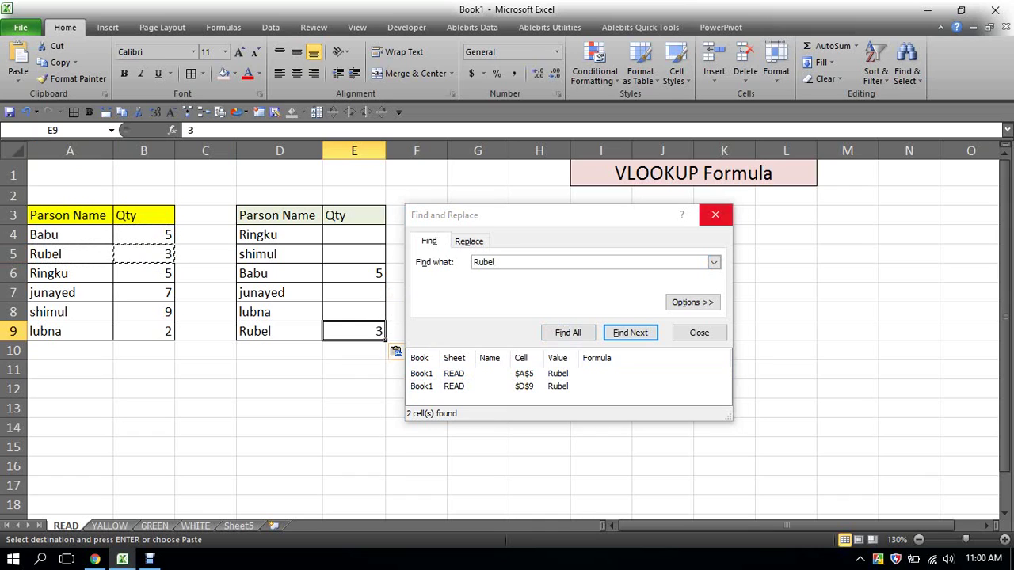
- Close the Find dialog and remove Rubel's pasted 3, keeping Babu's 5
left_click(716, 215)
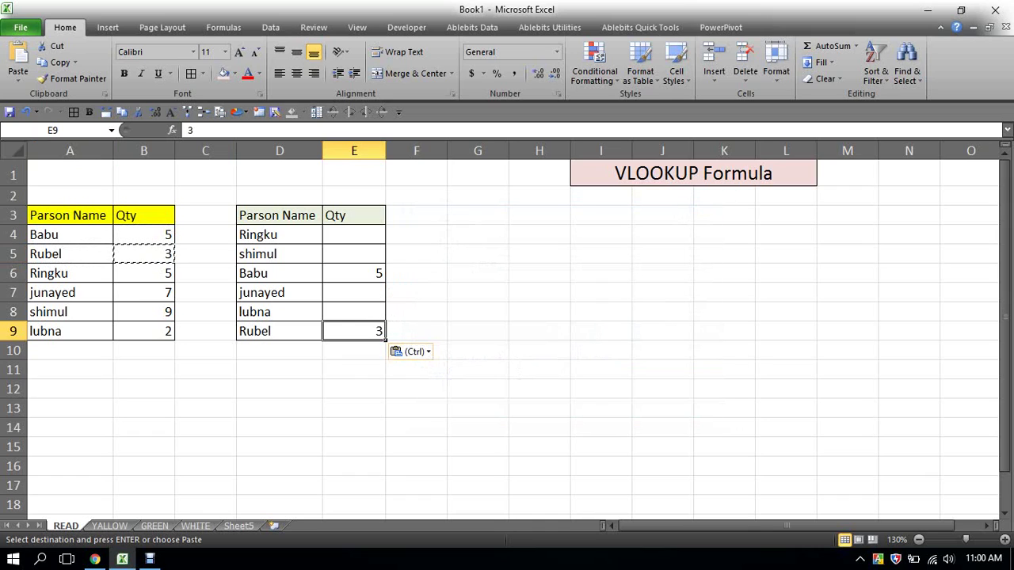
key("Escape")
key("Delete")
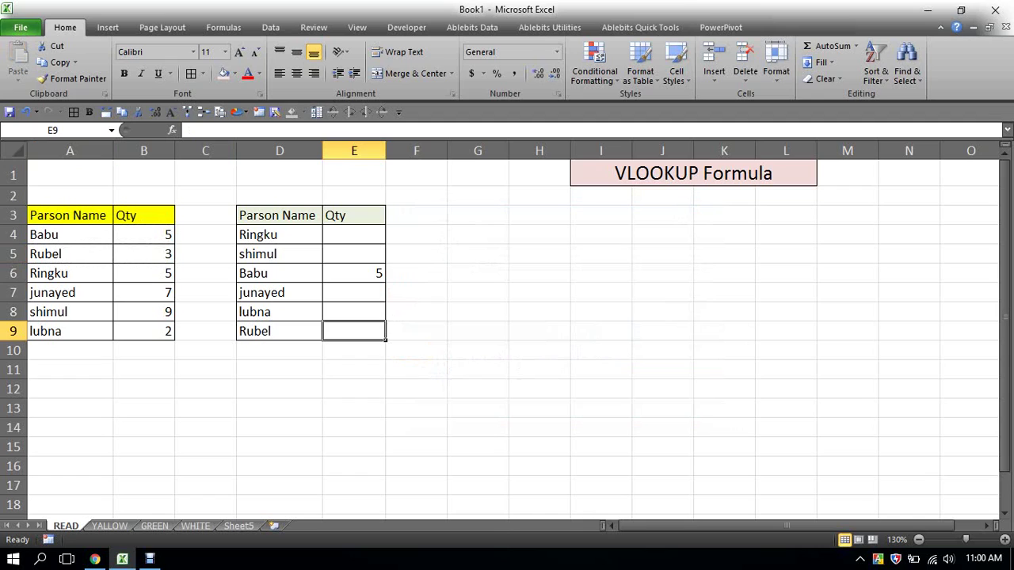
left_click(353, 272)
- Clear Babu's 5 from E6 and capitalize junayed in D7 to Junayed
key("Delete")
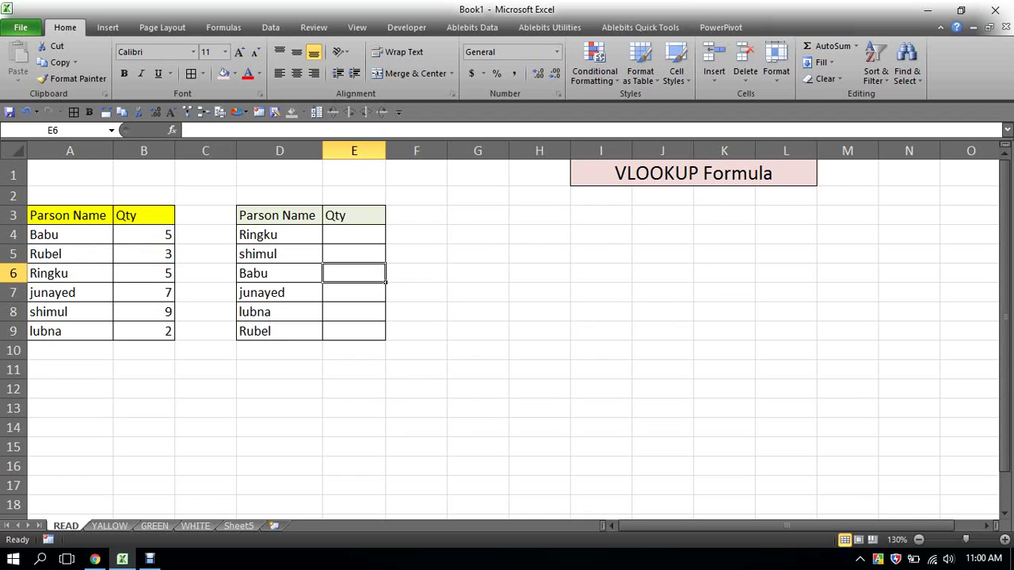
left_click(477, 427)
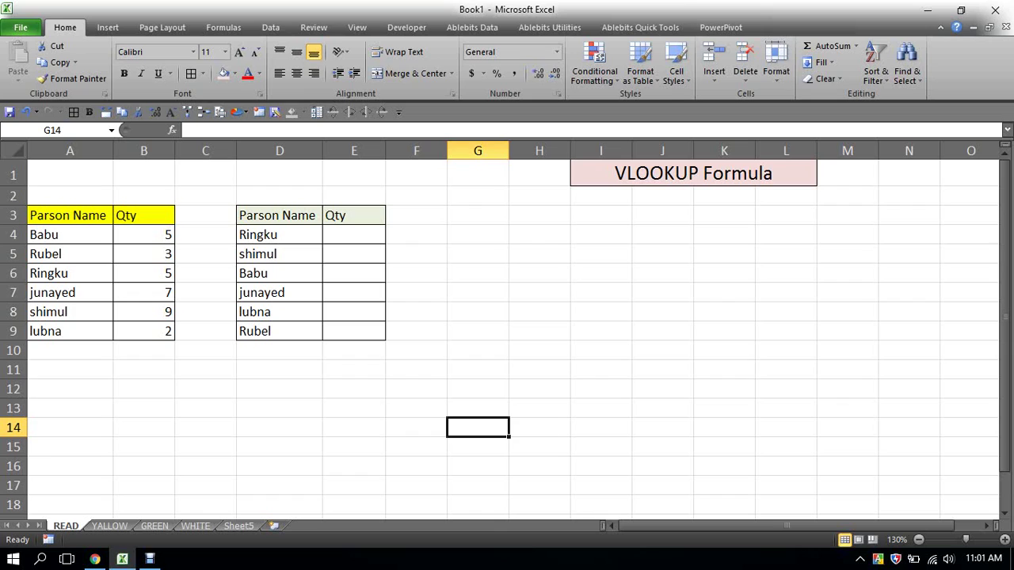
left_click(279, 292)
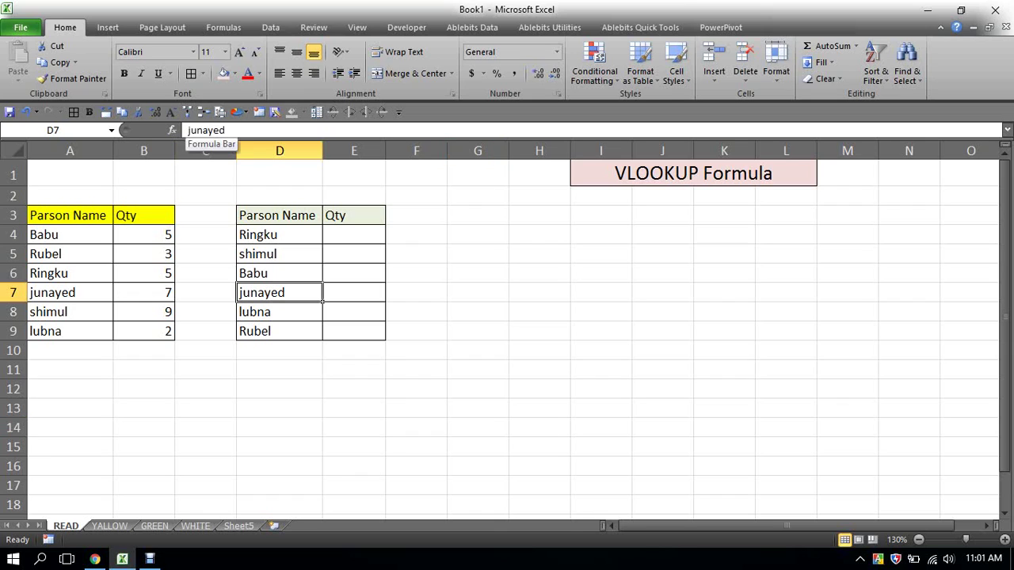
left_click(189, 130)
key("Delete")
type("J")
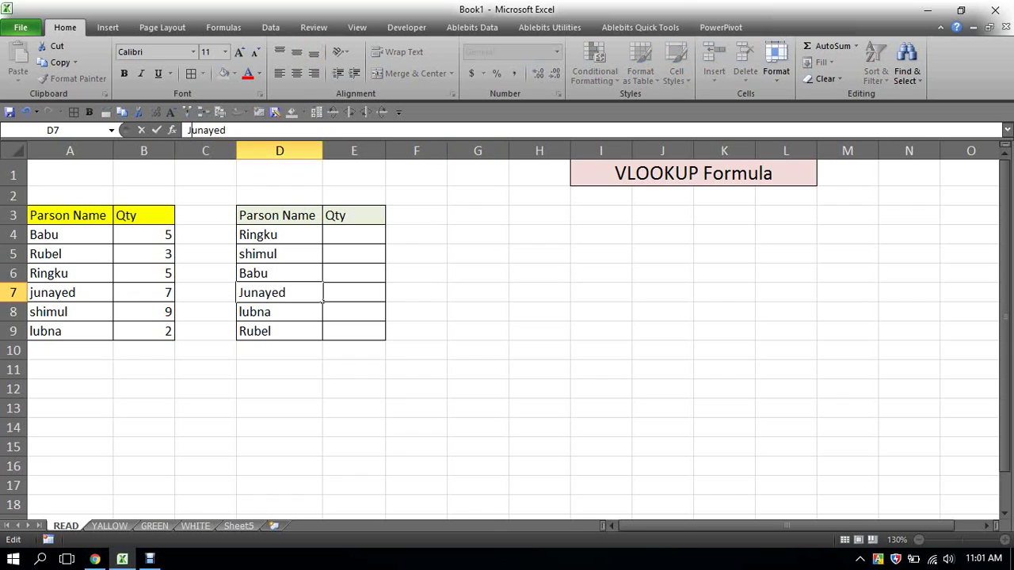
left_click(416, 388)
left_click(354, 234)
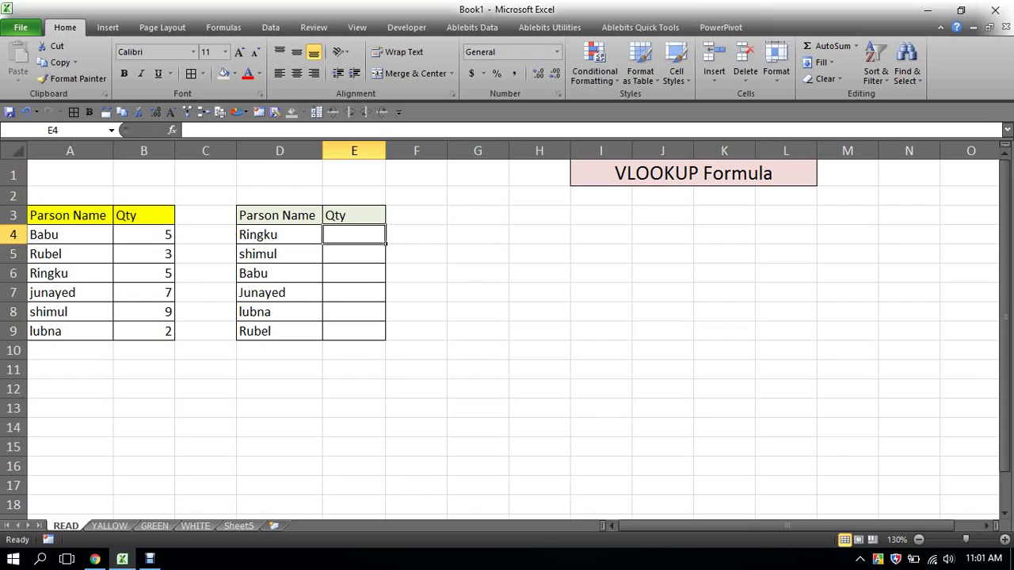
- Start =VLOOKUP( in E4 using the whole column D as the lookup value
type("=")
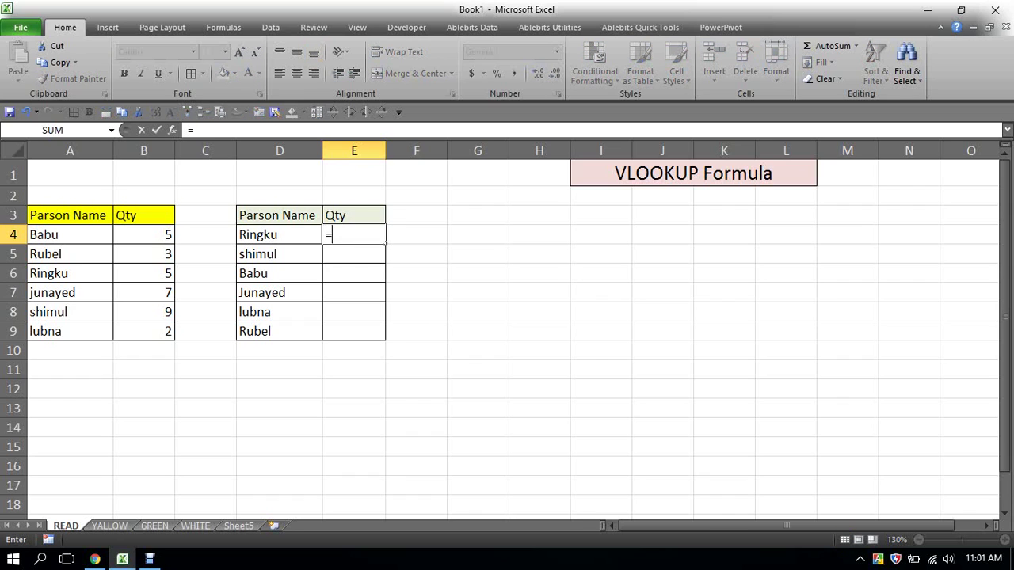
type("vlo")
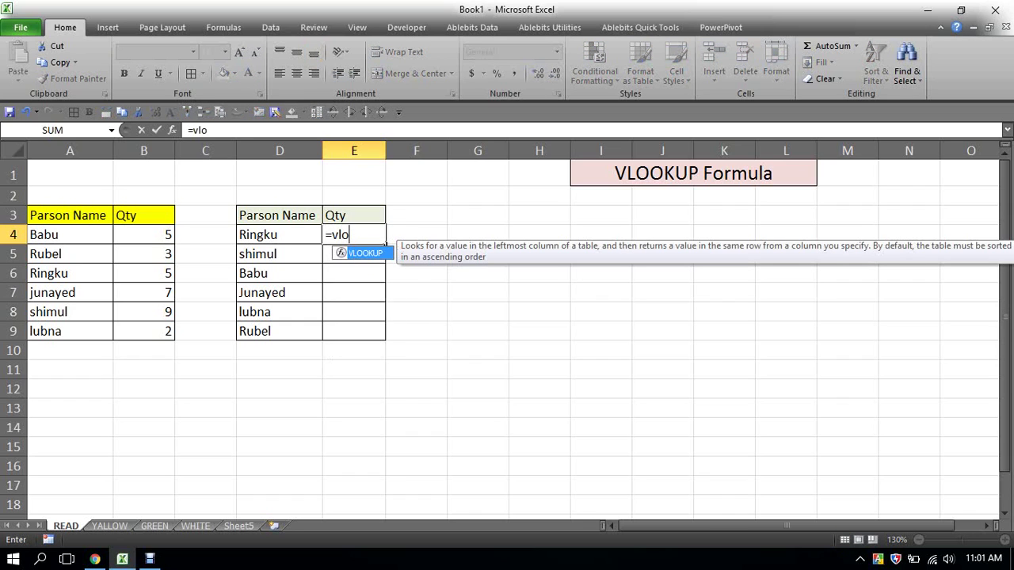
key("Tab")
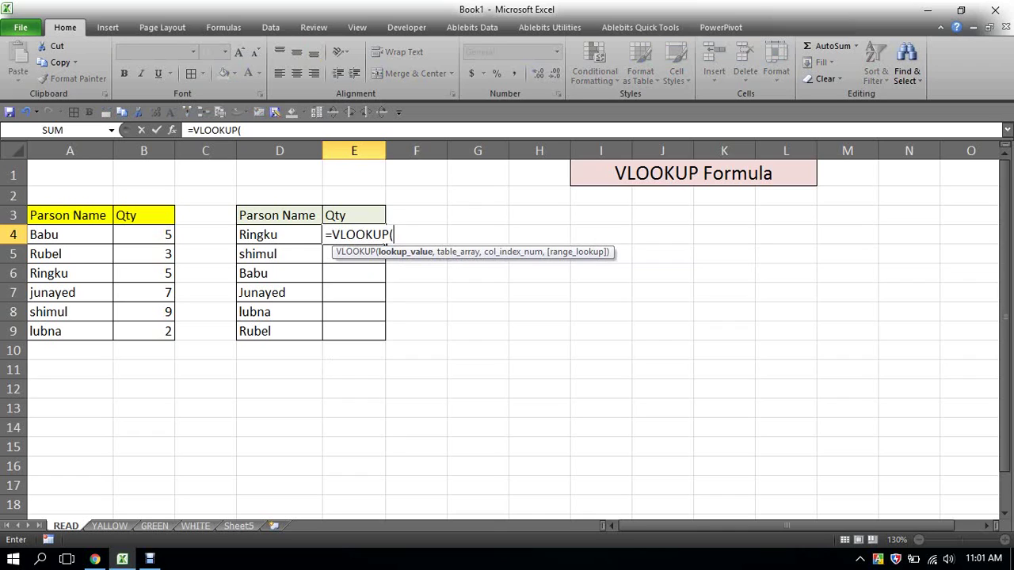
key("Left")
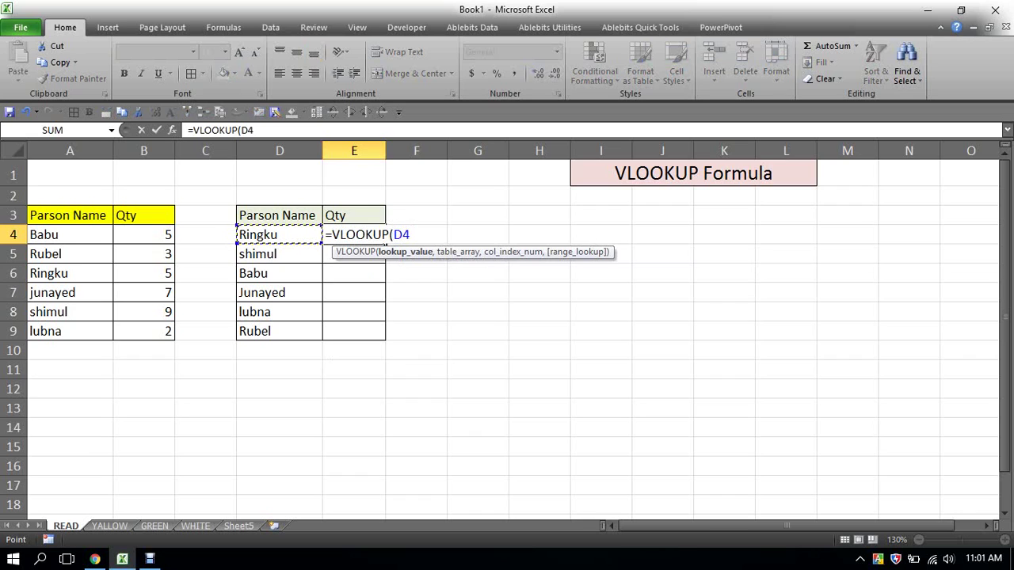
key("alt")
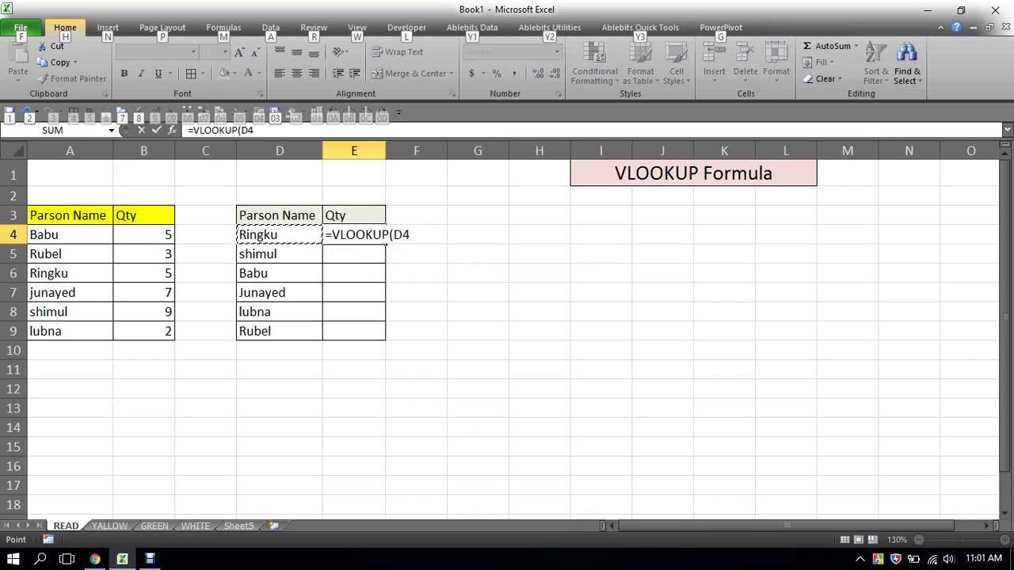
key("alt")
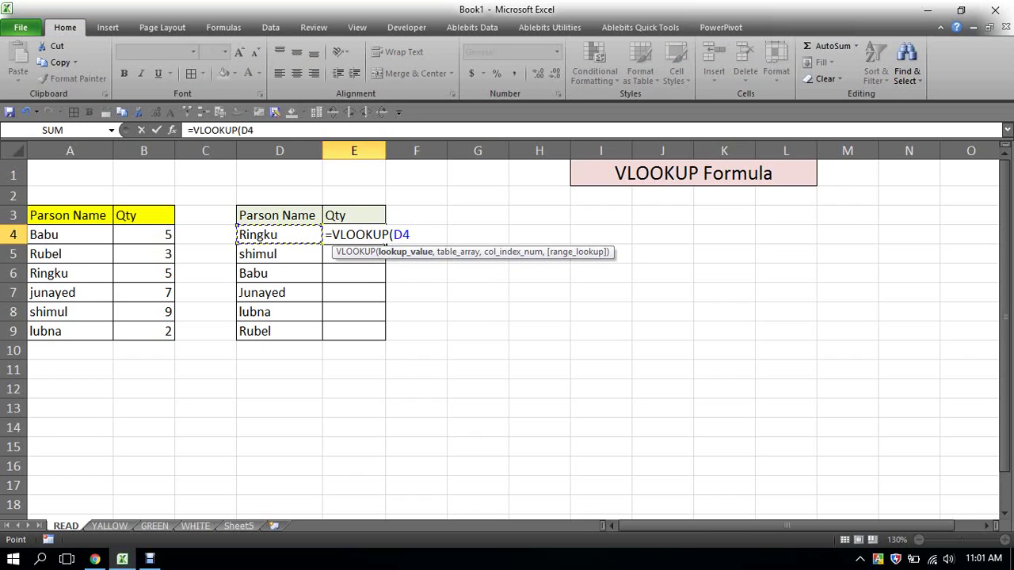
key("ctrl+space")
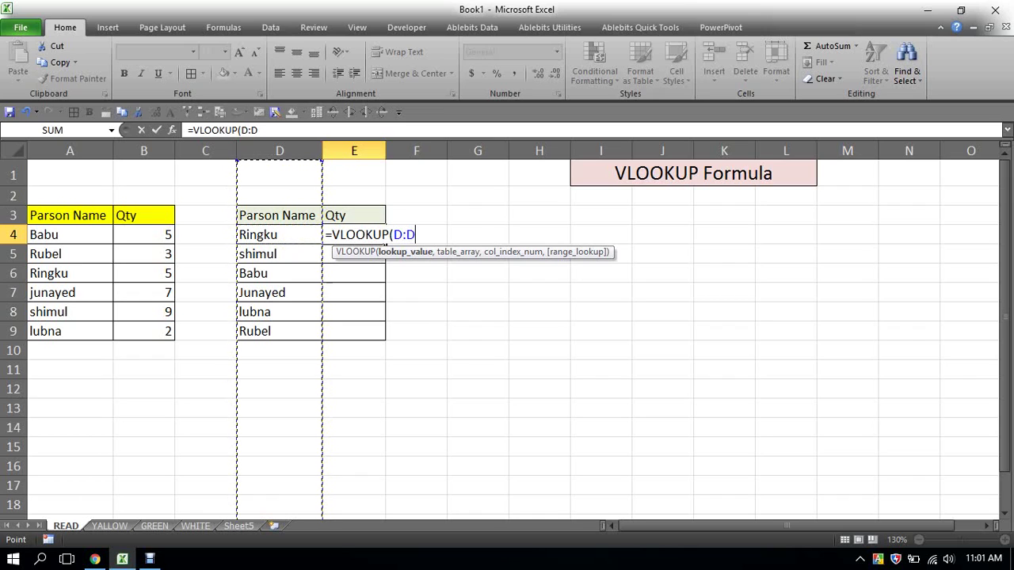
type(",")
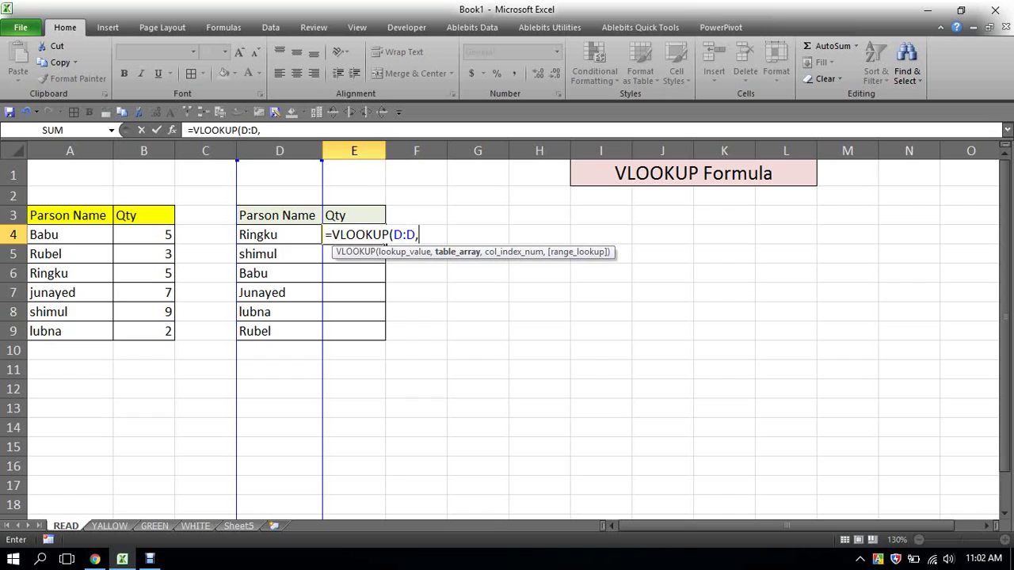
- Finish the formula with table A:B, column index 2 and exact match 0
key("Left")
key("Left")
key("Left")
key("Left")
key("Up")
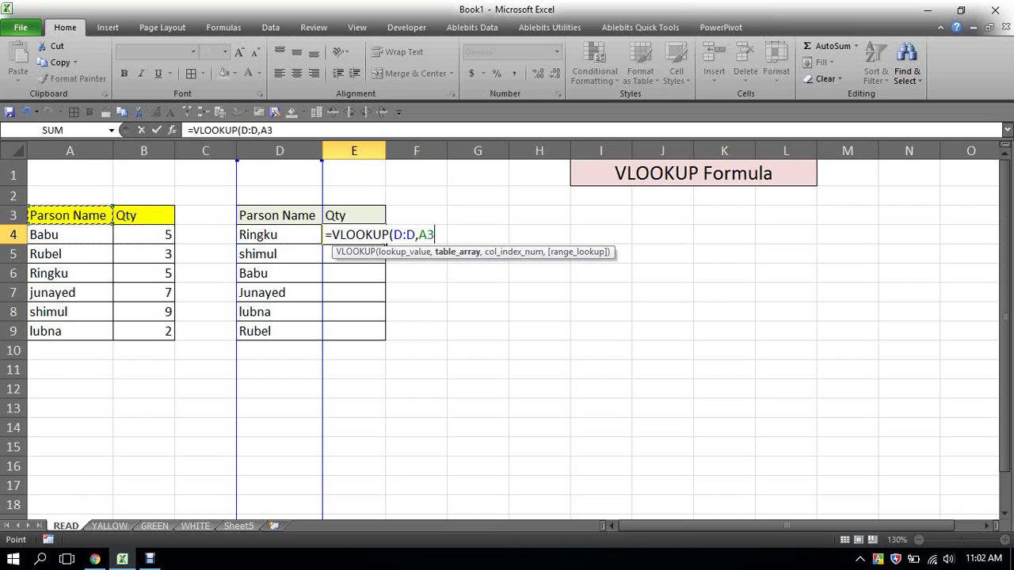
left_click_drag(70, 150, 170, 151)
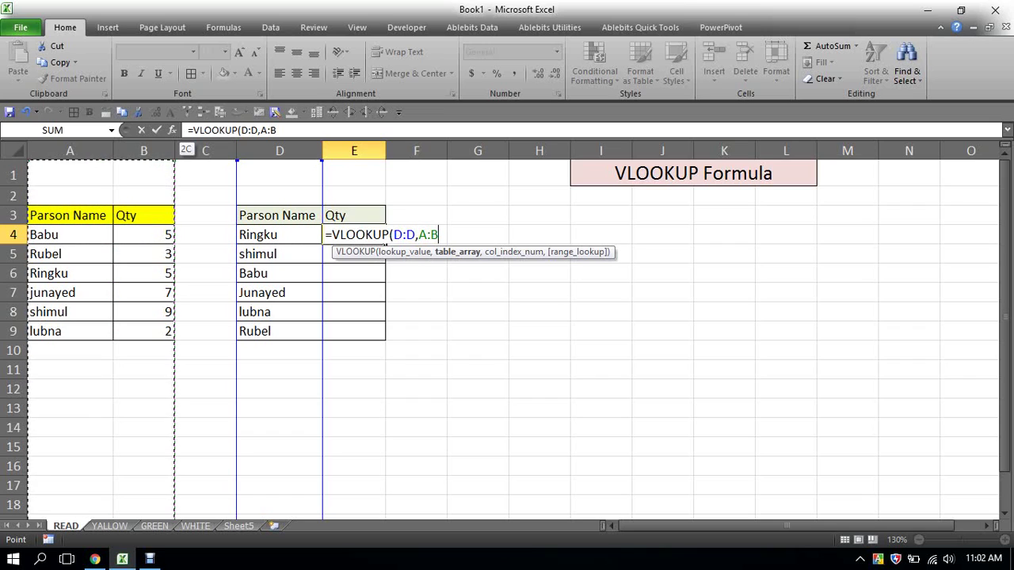
type(",")
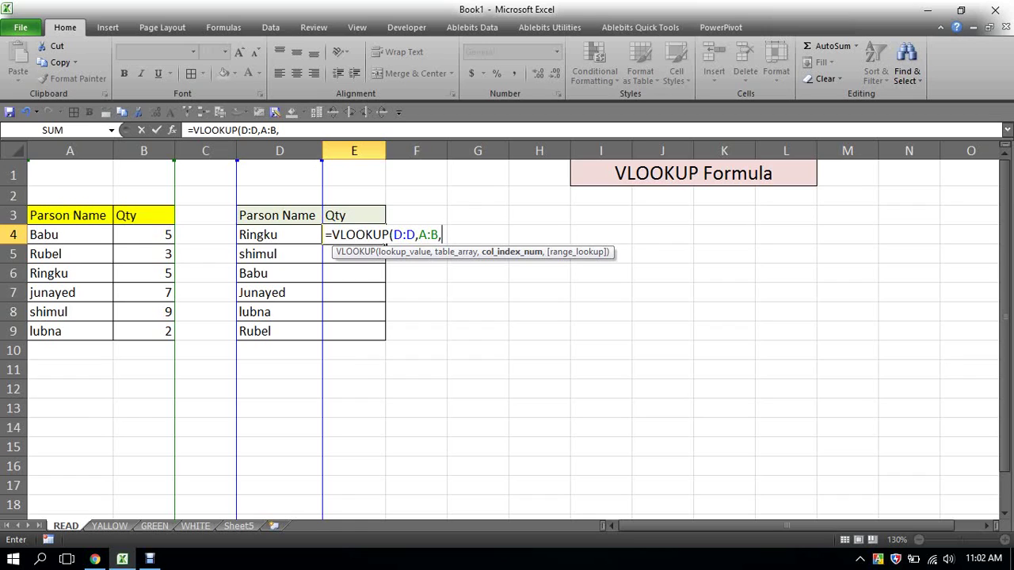
type("2")
type(",")
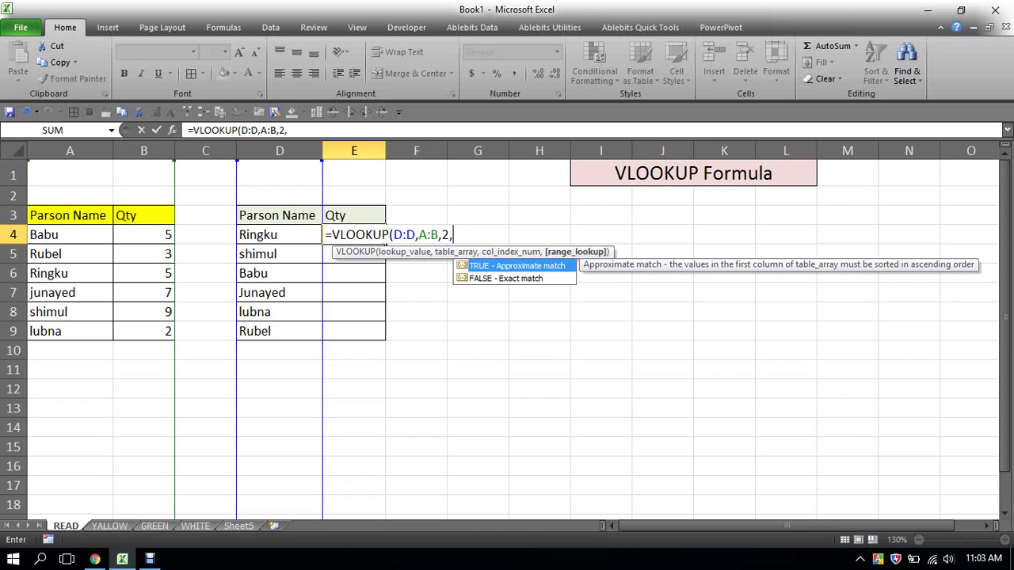
type("0")
type(")")
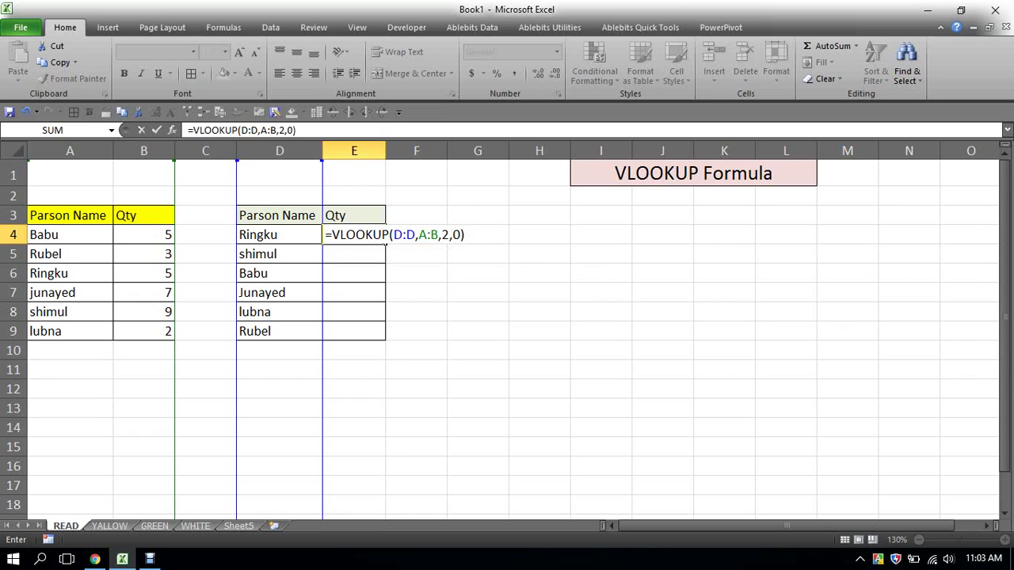
key("Return")
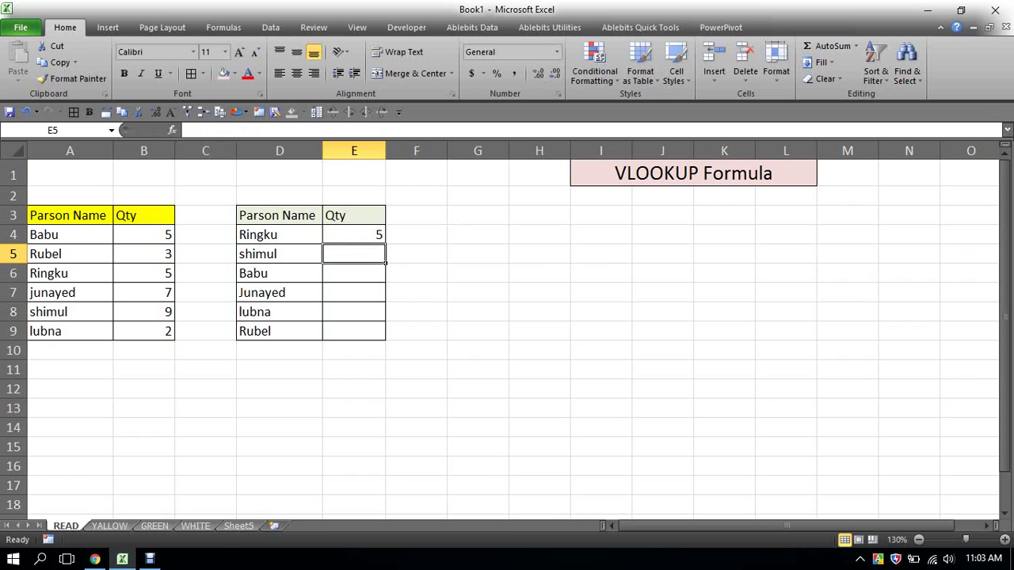
- Fill the VLOOKUP formula from E4 down through E9
left_click(353, 234)
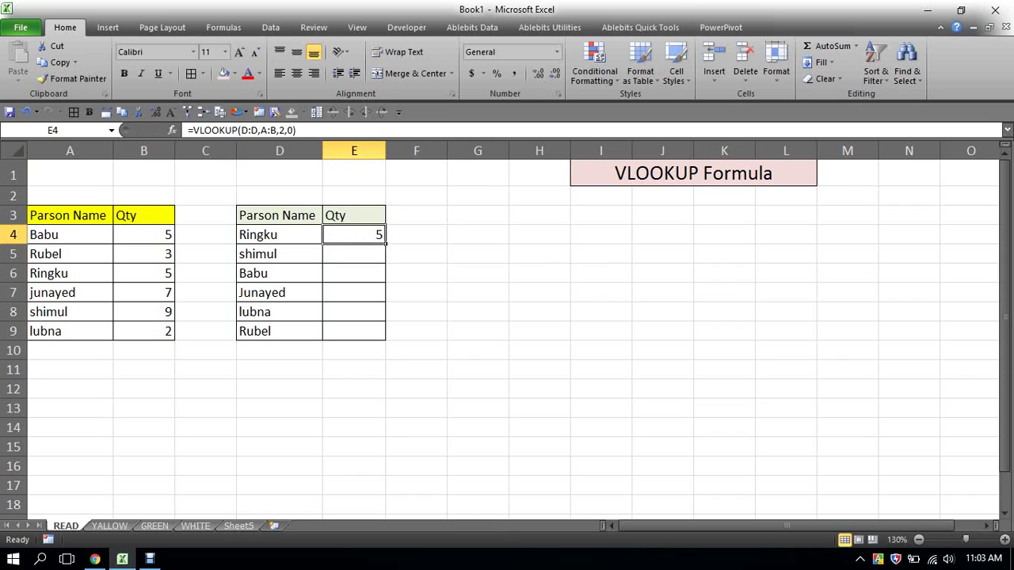
left_click_drag(386, 245, 386, 339)
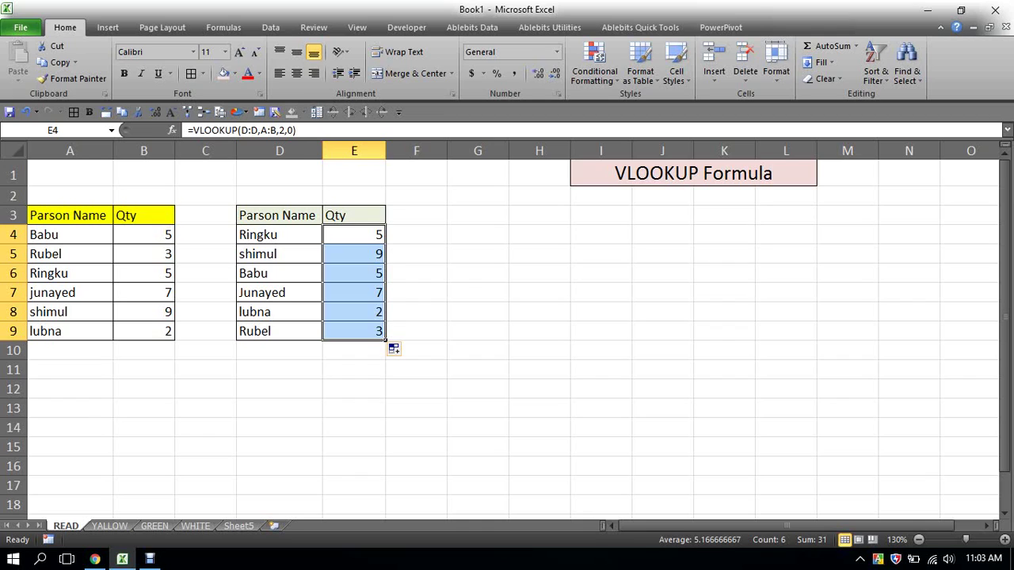
left_click(278, 234)
left_click(353, 235)
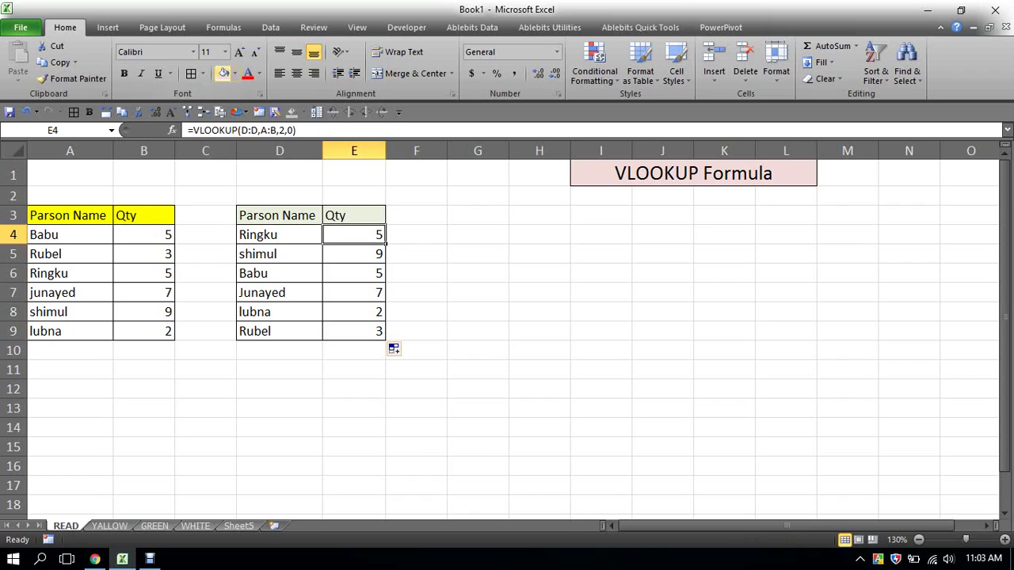
- Shade Ringku's, shimul's and Babu's matching Qty cells (E4/B6, E5/B8, E6/B4) light pink
left_click(223, 73)
left_click(143, 272)
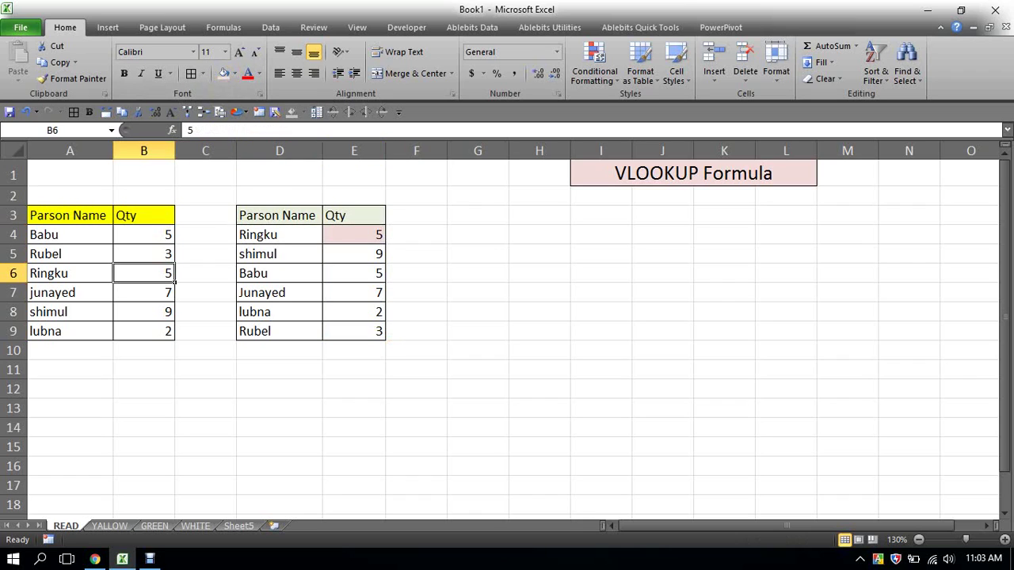
left_click(224, 73)
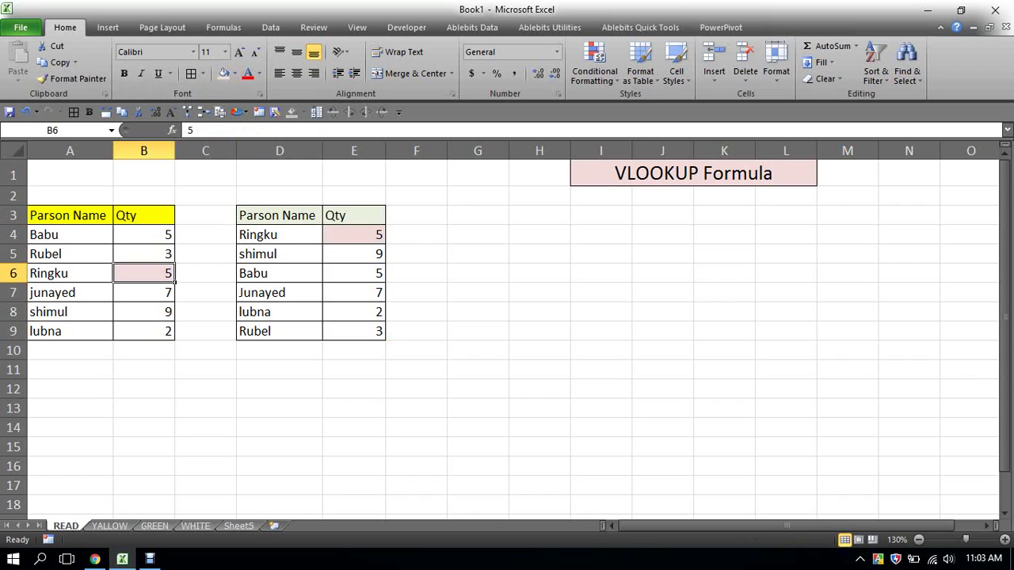
left_click(381, 255)
left_click(224, 73)
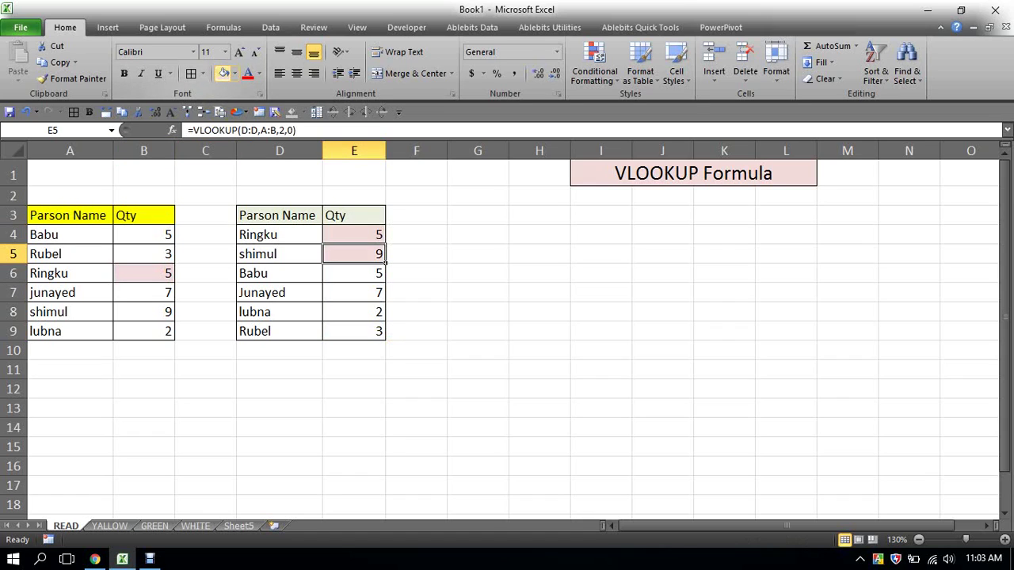
left_click(154, 312)
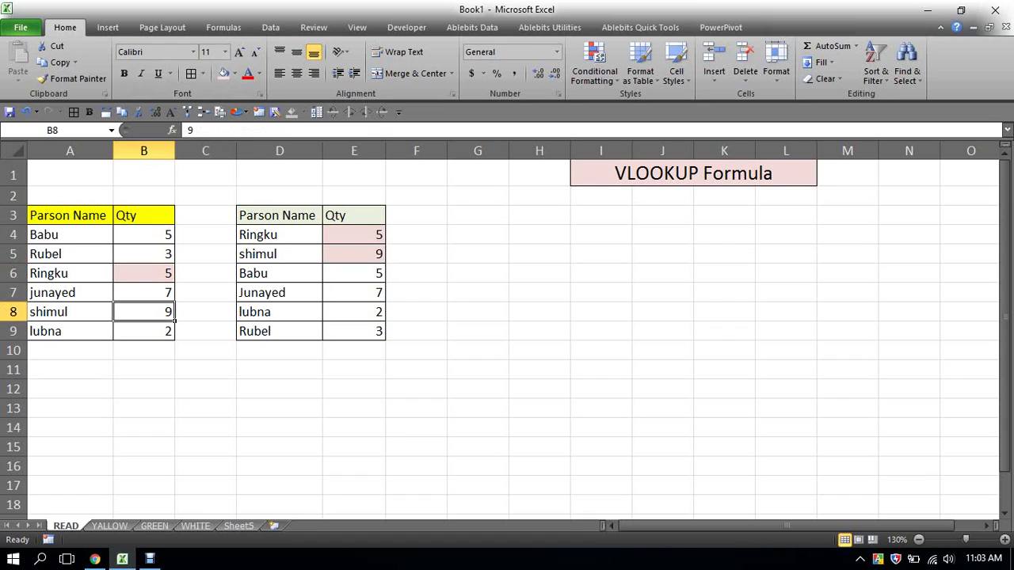
left_click(223, 72)
left_click(354, 274)
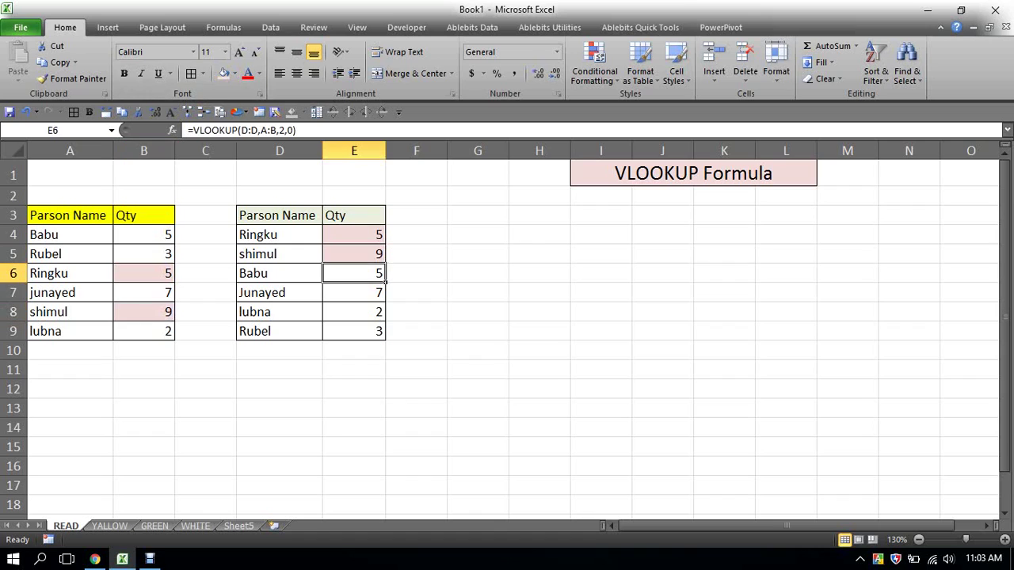
left_click(223, 73)
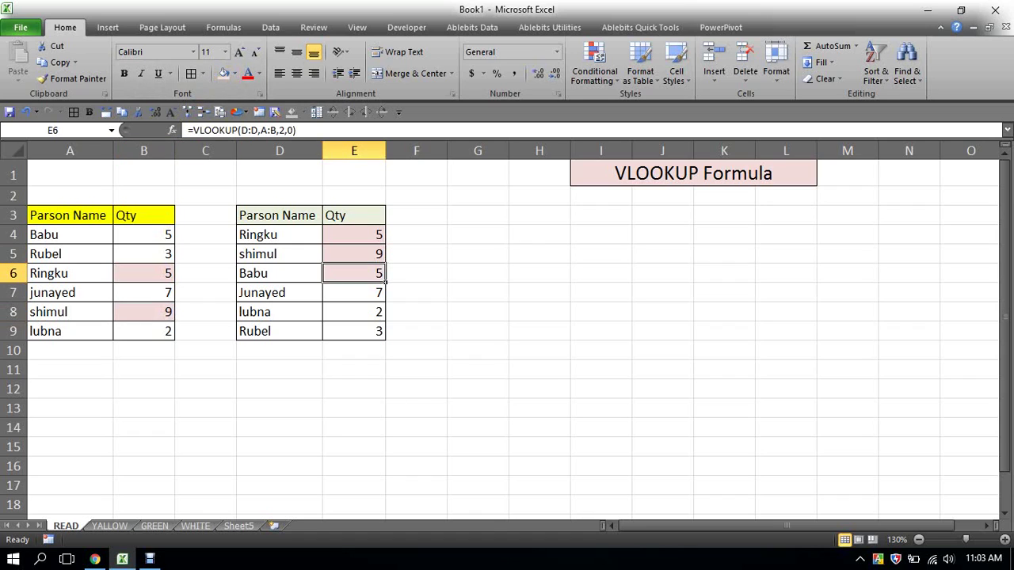
left_click(70, 235)
left_click(173, 240)
left_click(223, 73)
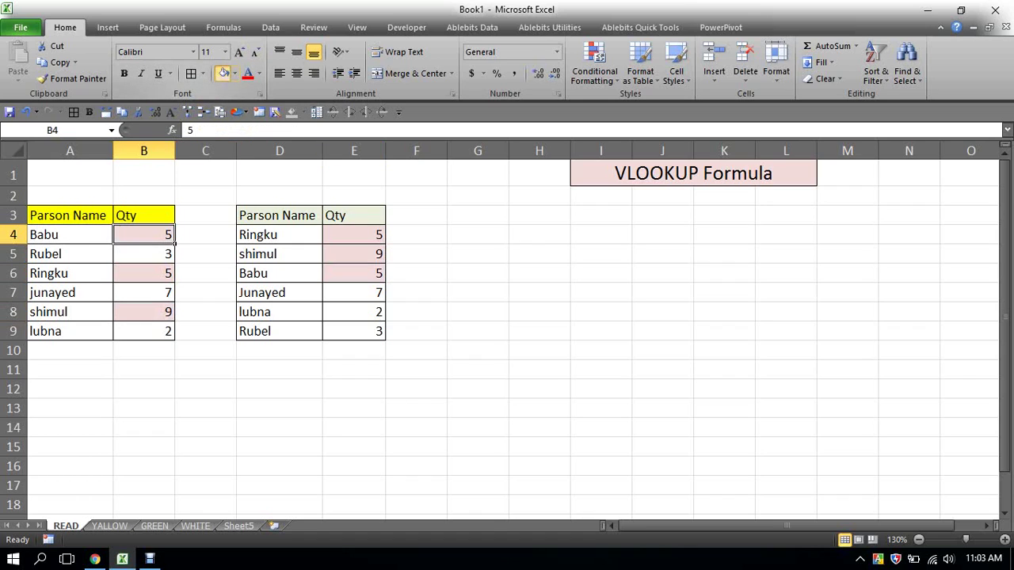
- Shade Junayed's, lubna's and Rubel's matching Qty cells (E7/B7, E8/B9, E9/B5) light pink
left_click(373, 294)
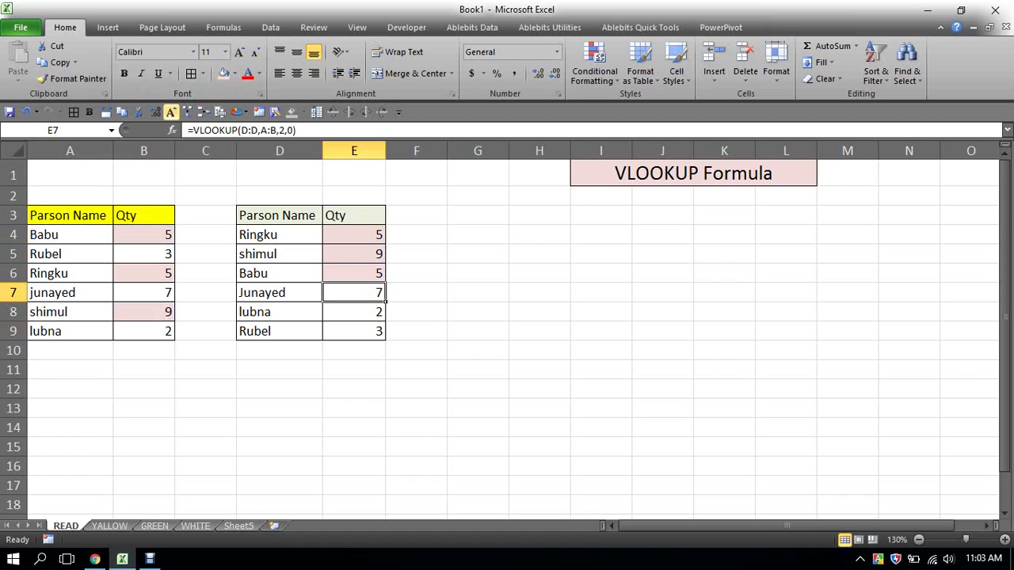
left_click(224, 73)
left_click(144, 292)
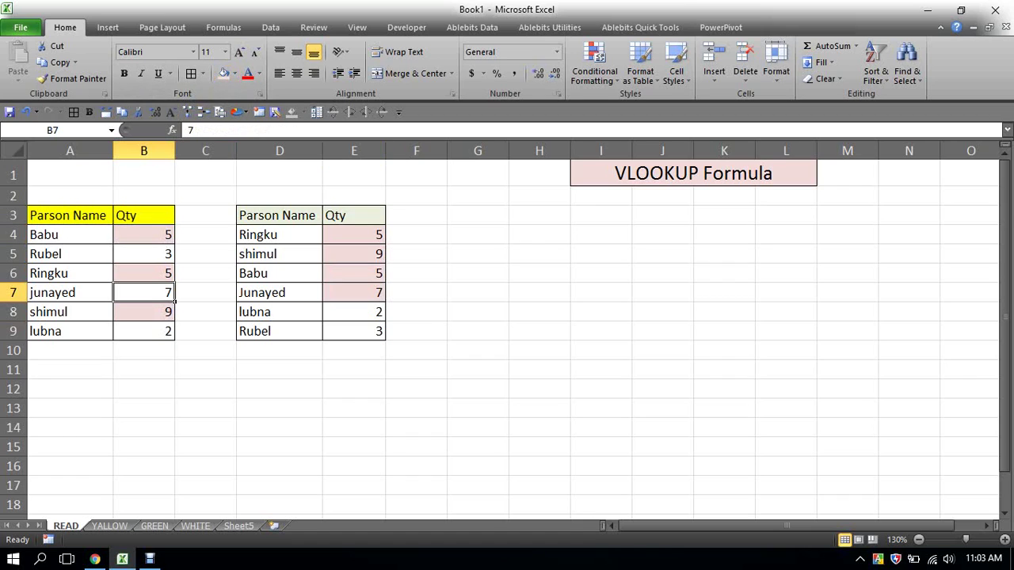
left_click(224, 73)
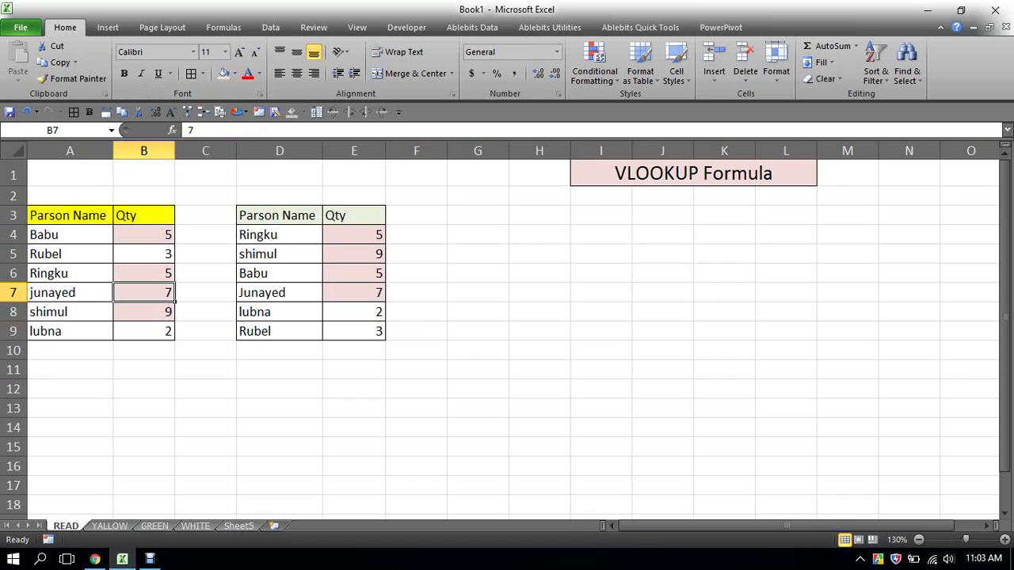
left_click(353, 312)
left_click(224, 73)
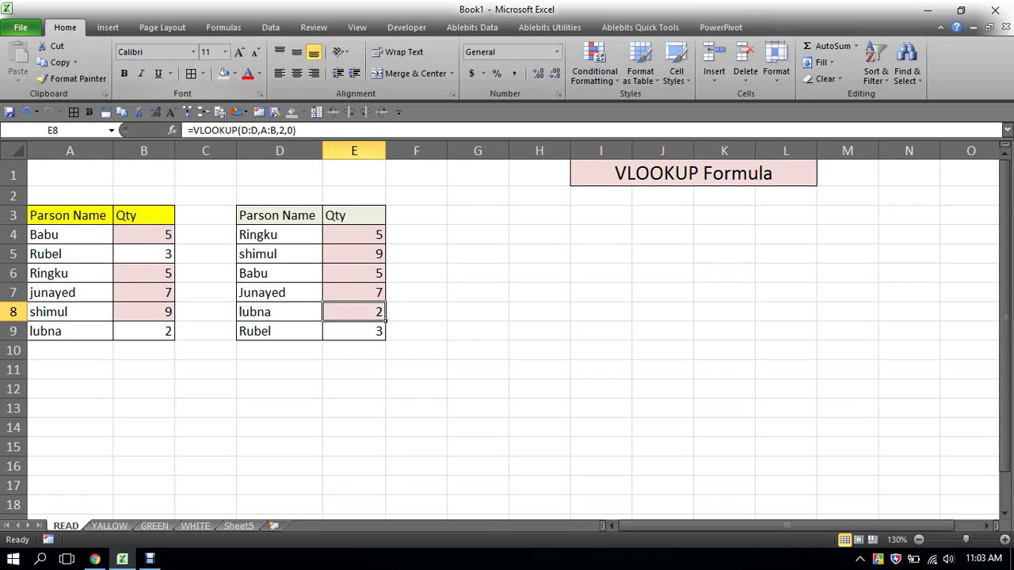
left_click(144, 332)
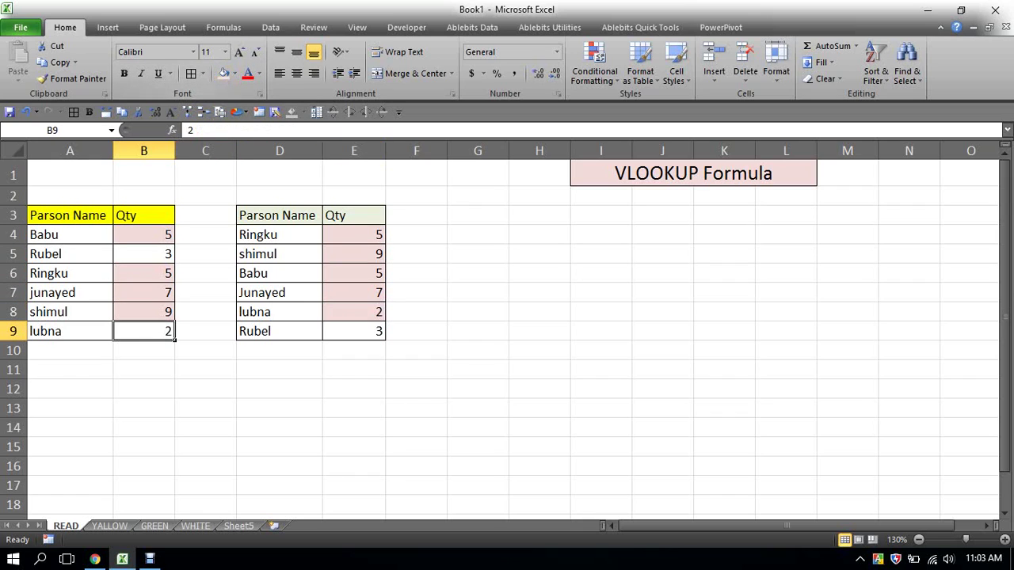
left_click(223, 72)
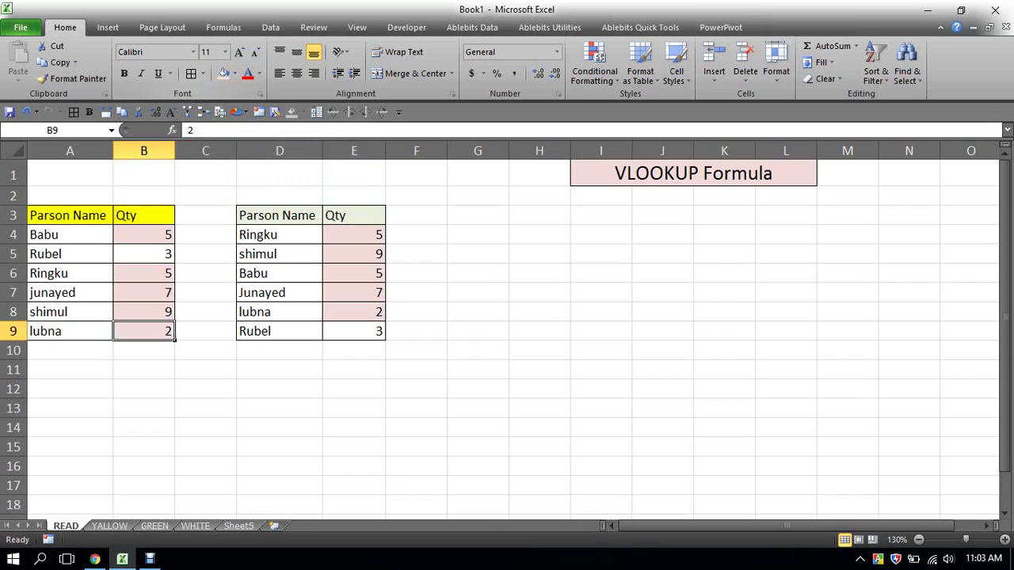
left_click(353, 331)
left_click(224, 73)
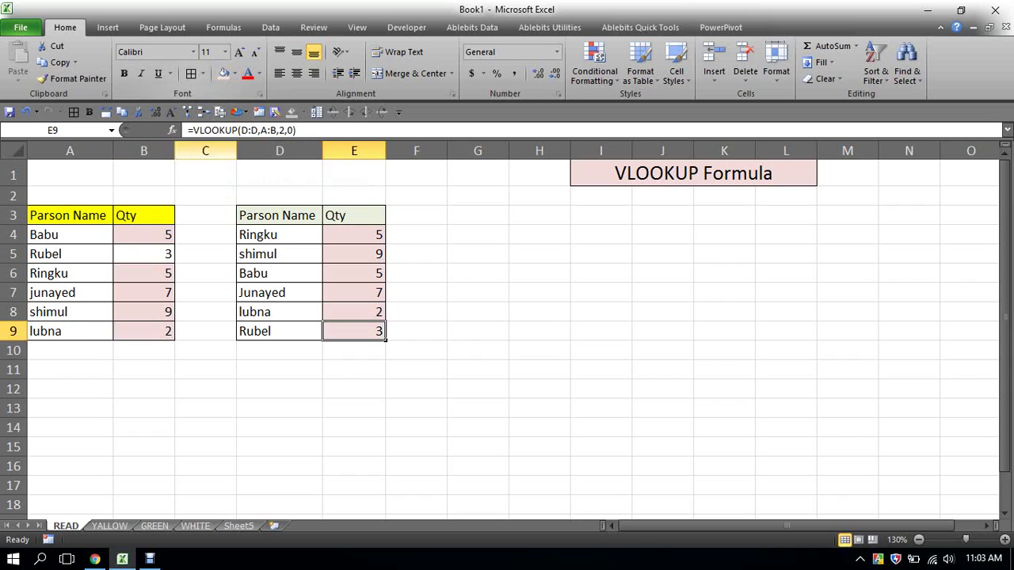
left_click(170, 255)
left_click(223, 73)
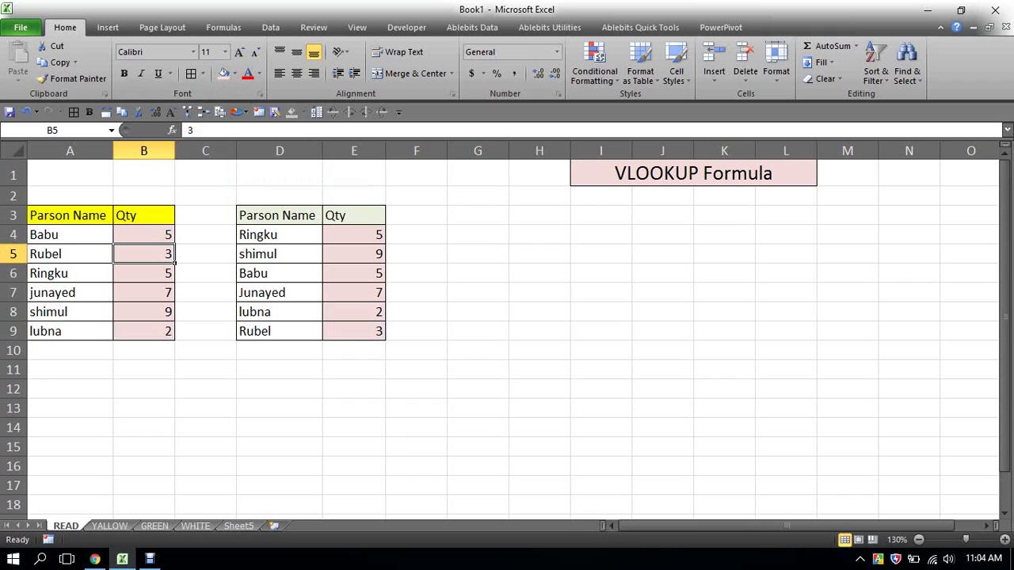
left_click(383, 241)
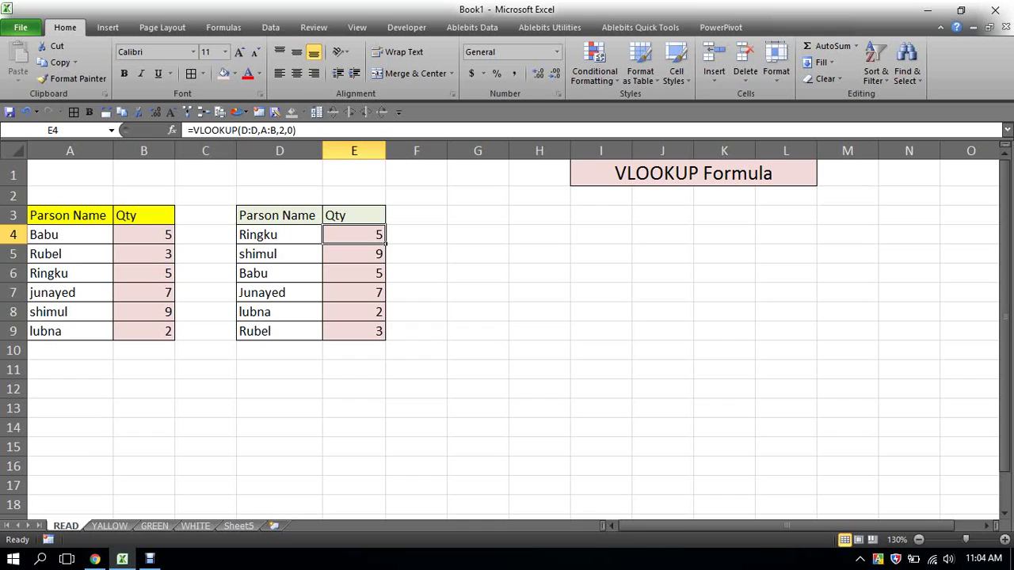
left_click(143, 235)
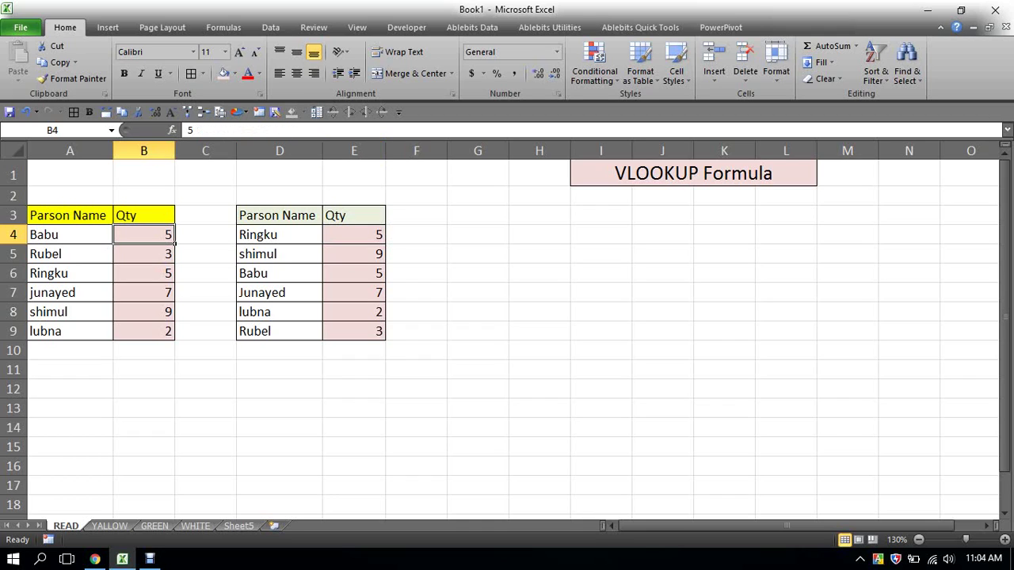
key("Delete")
left_click(600, 388)
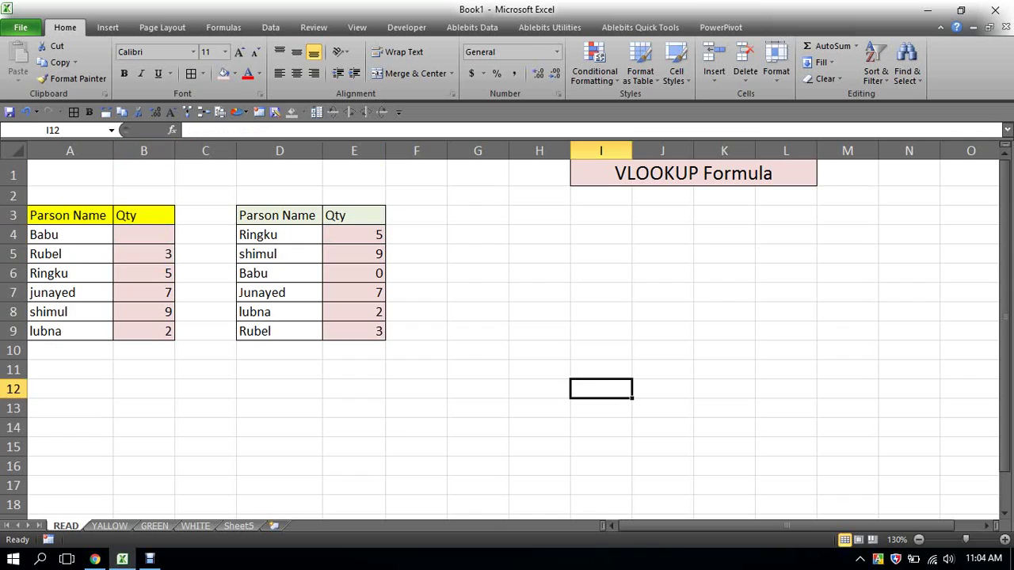
left_click(143, 234)
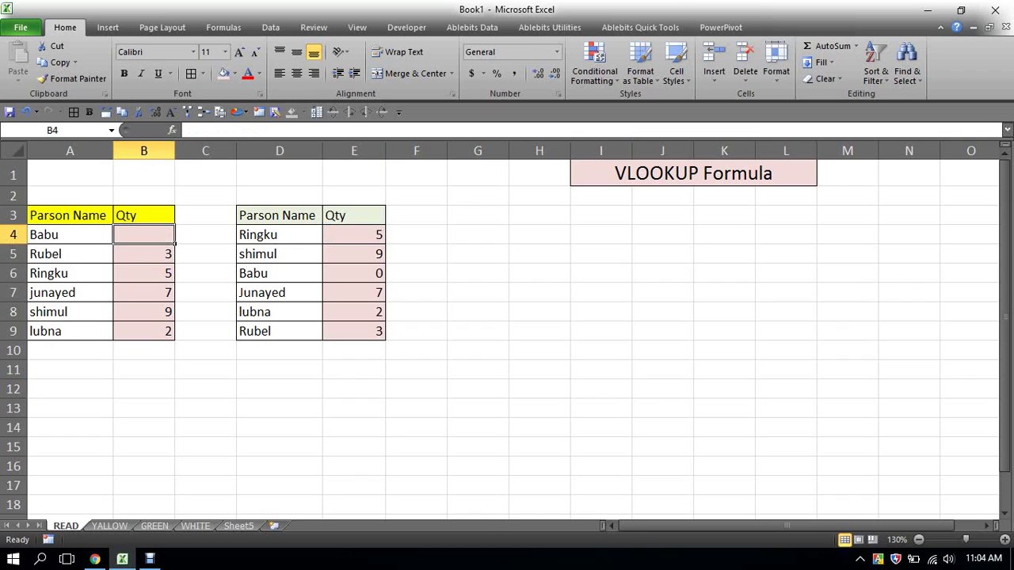
left_click(354, 273)
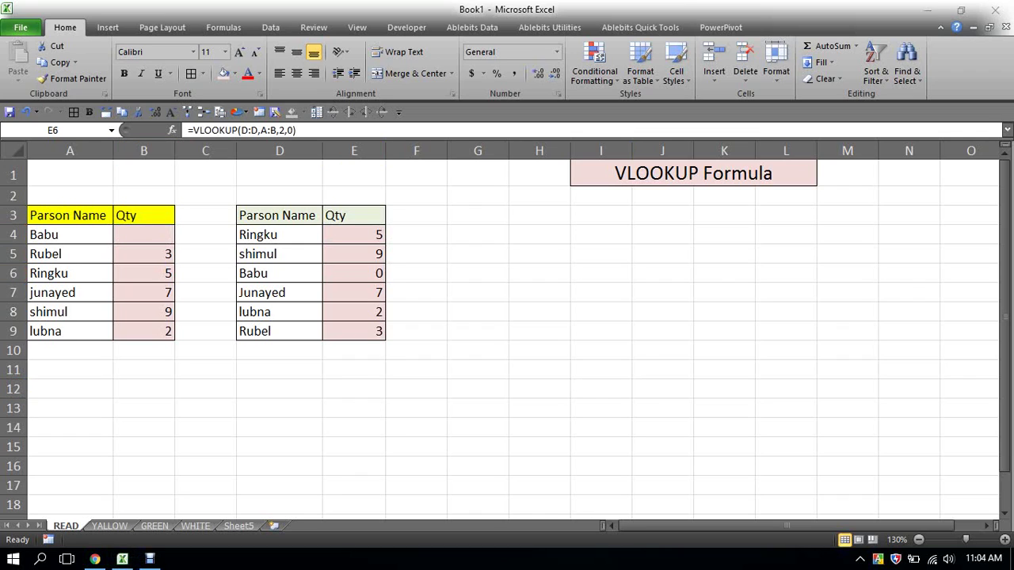
left_click(144, 235)
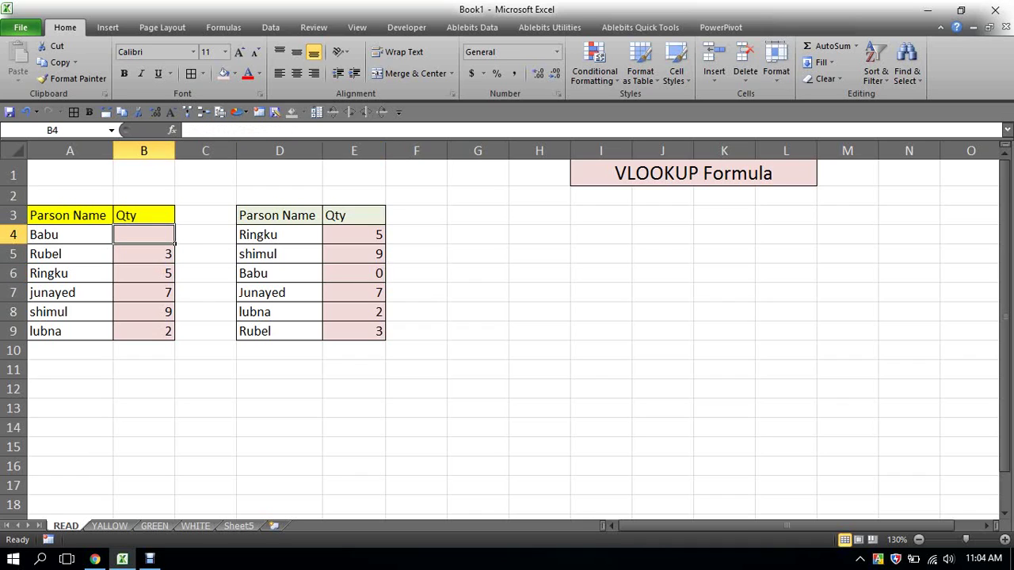
type("5")
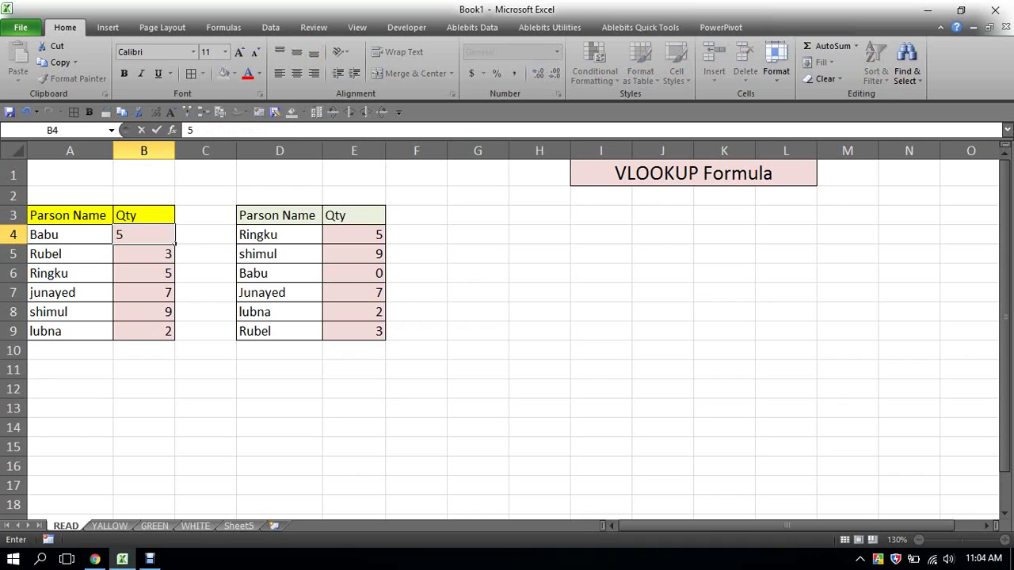
left_click(662, 408)
left_click(354, 235)
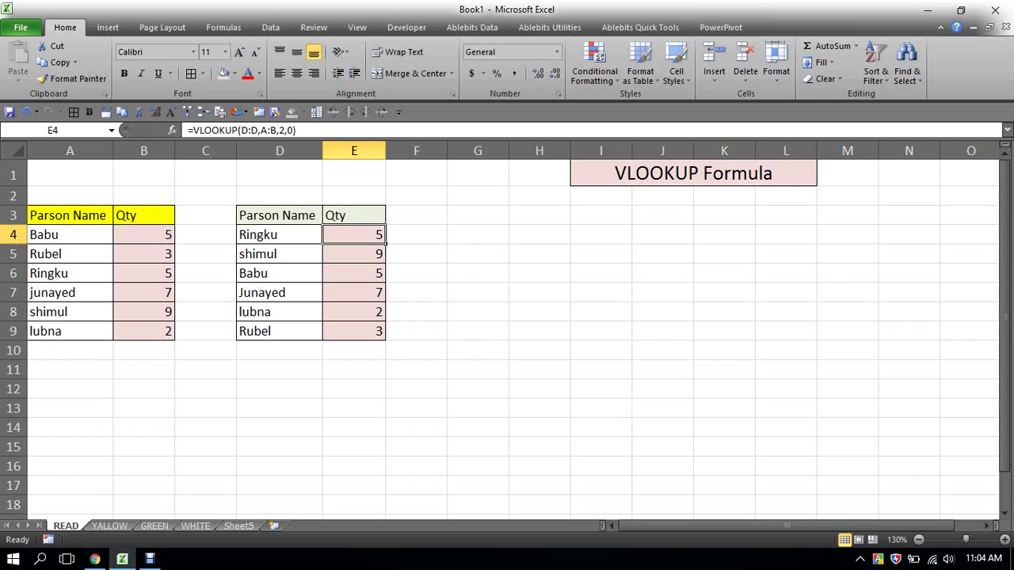
left_click(143, 234)
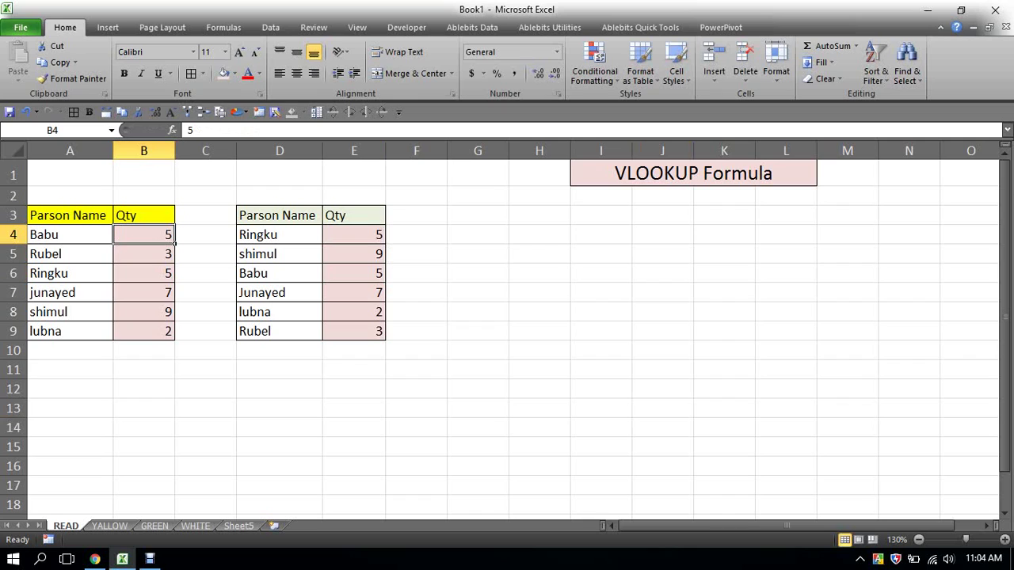
- Copy E4:E9 and paste it back over itself as values only via Paste Special
left_click(383, 241)
key("ctrl+shift+Down")
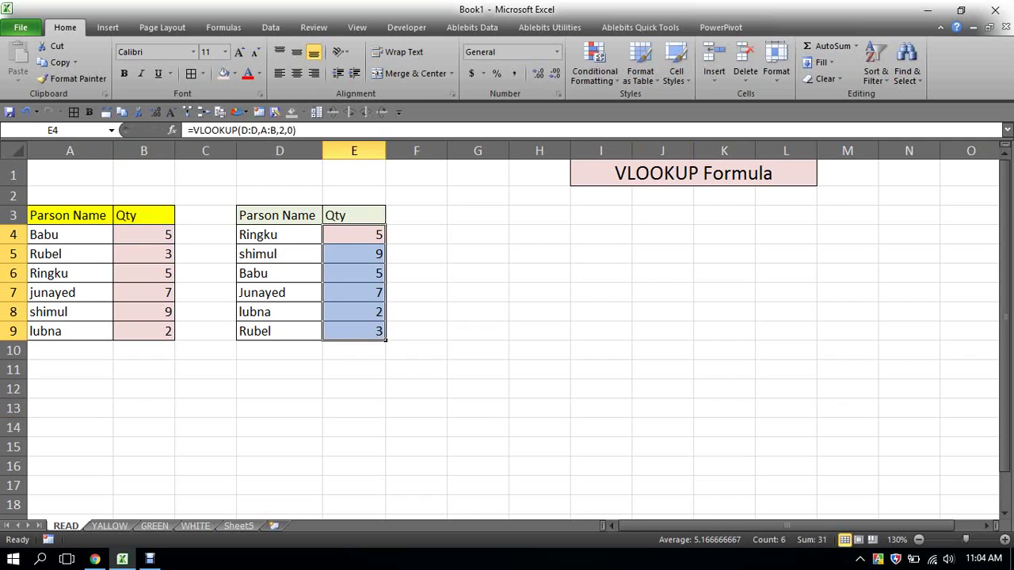
key("ctrl+c")
right_click(376, 235)
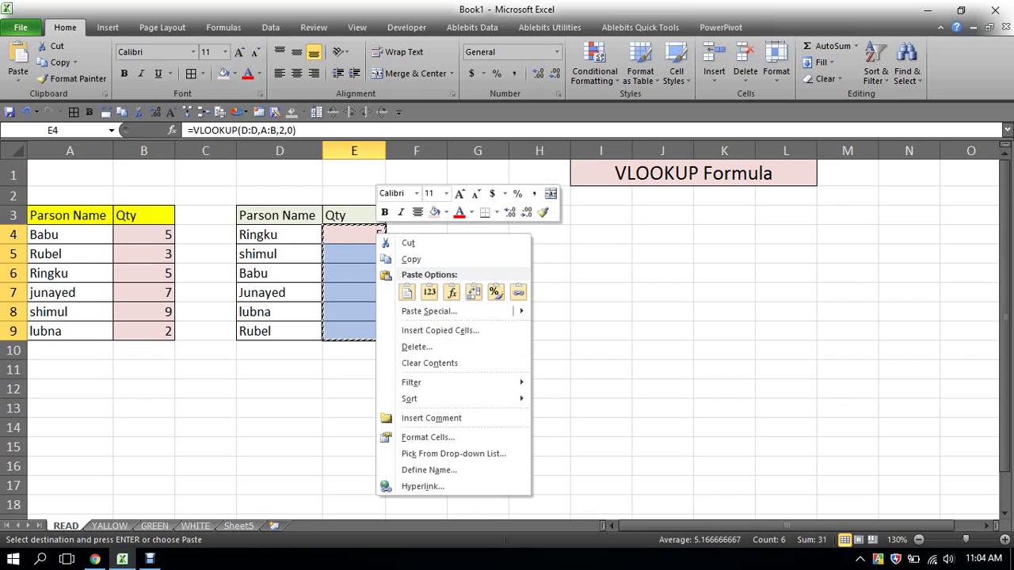
left_click(429, 310)
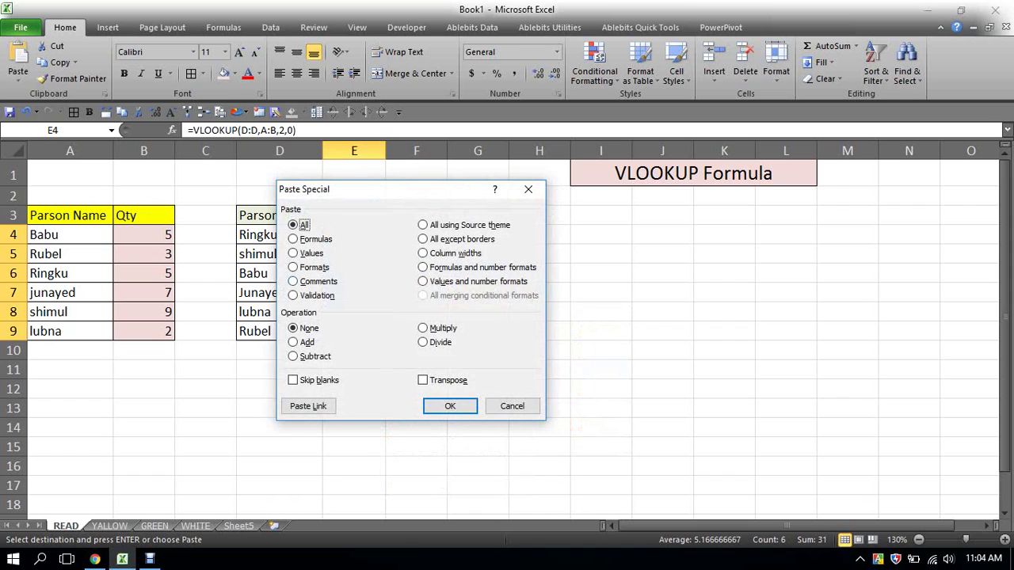
left_click(292, 253)
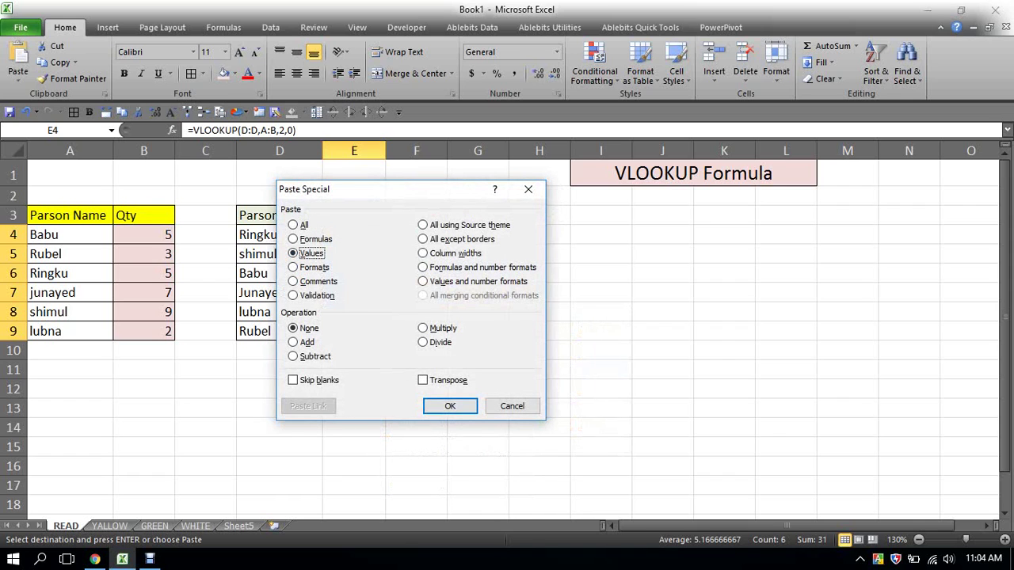
left_click_drag(357, 190, 656, 169)
left_click(749, 385)
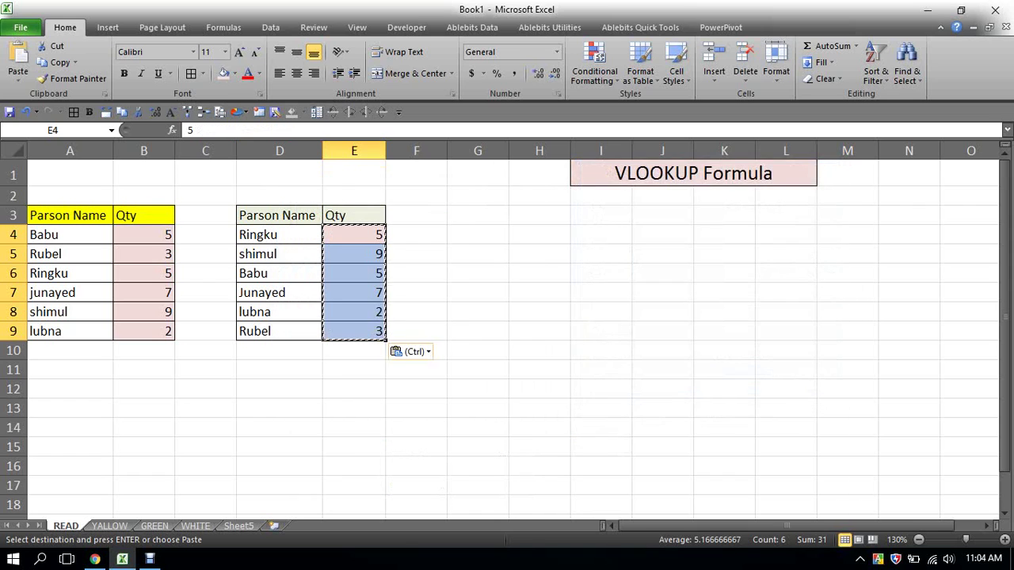
- Test by deleting the source quantities in column B, then undo the deletions
left_click(172, 236)
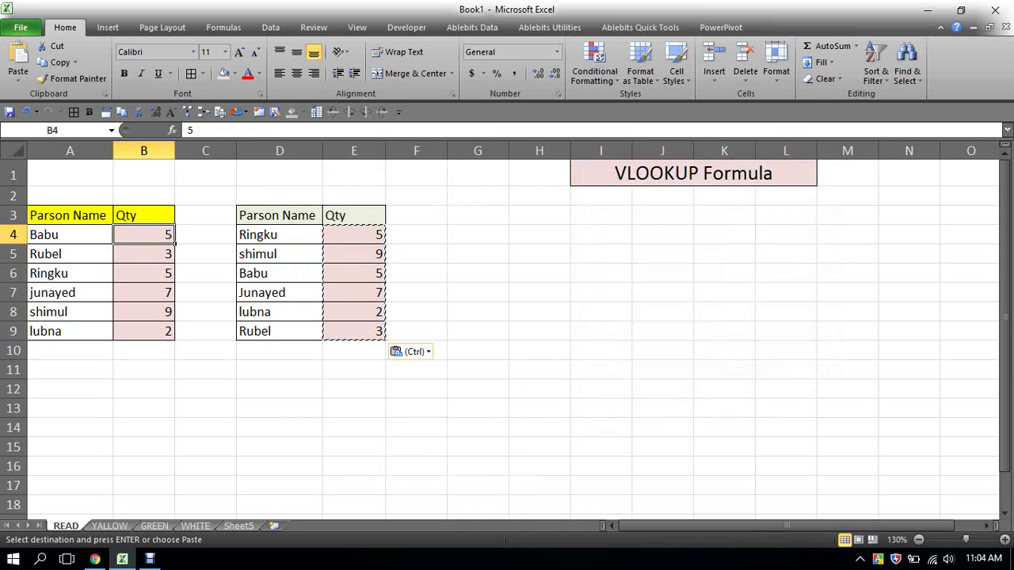
key("Delete")
left_click(174, 254)
key("Delete")
left_click(173, 274)
key("Delete")
left_click(173, 293)
key("Delete")
left_click(173, 312)
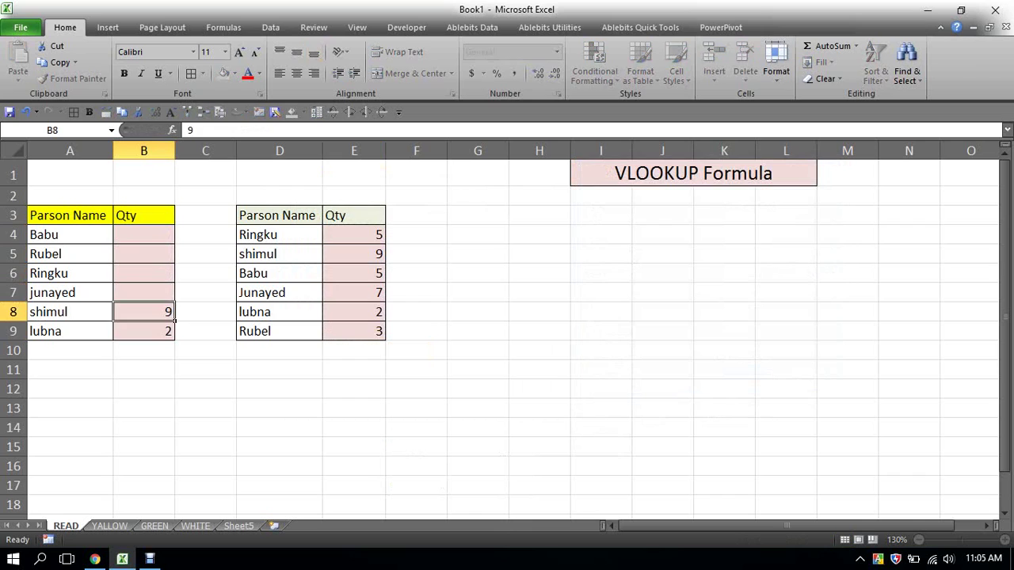
key("Delete")
left_click(158, 312)
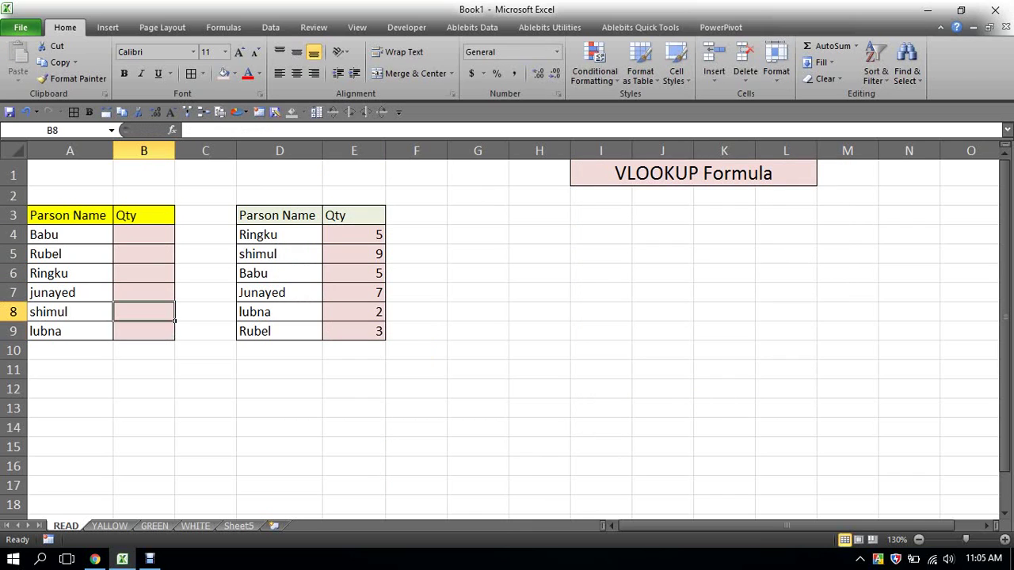
key("ctrl+z")
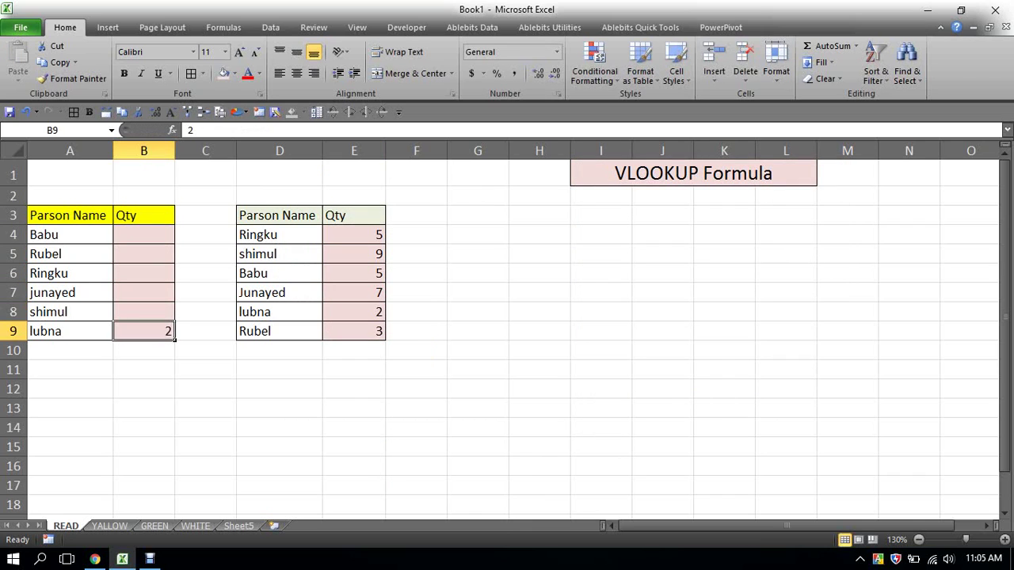
key("ctrl+z")
key("ctrl+z")
key("ctrl+z")
key("ctrl+z")
key("ctrl+z")
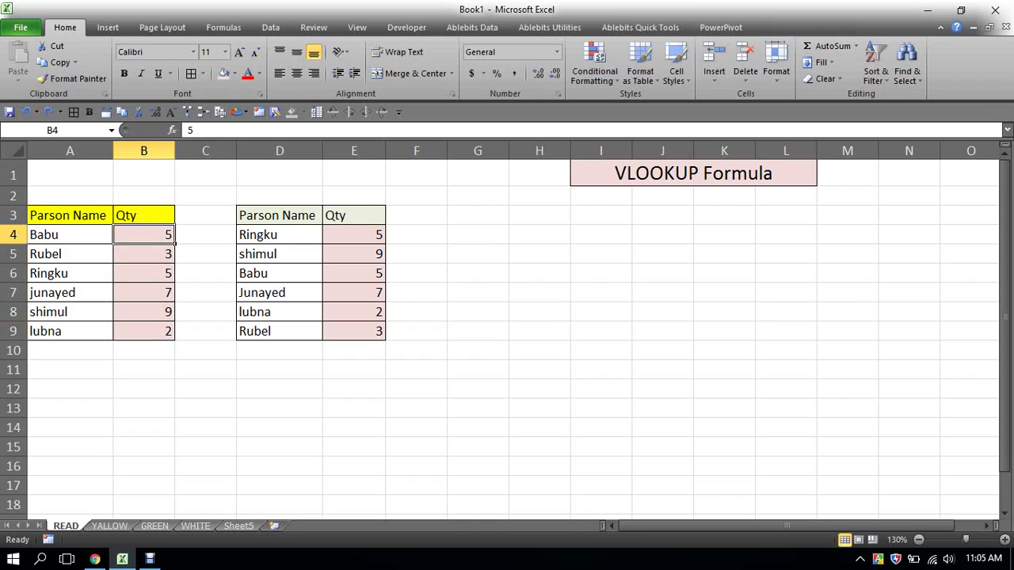